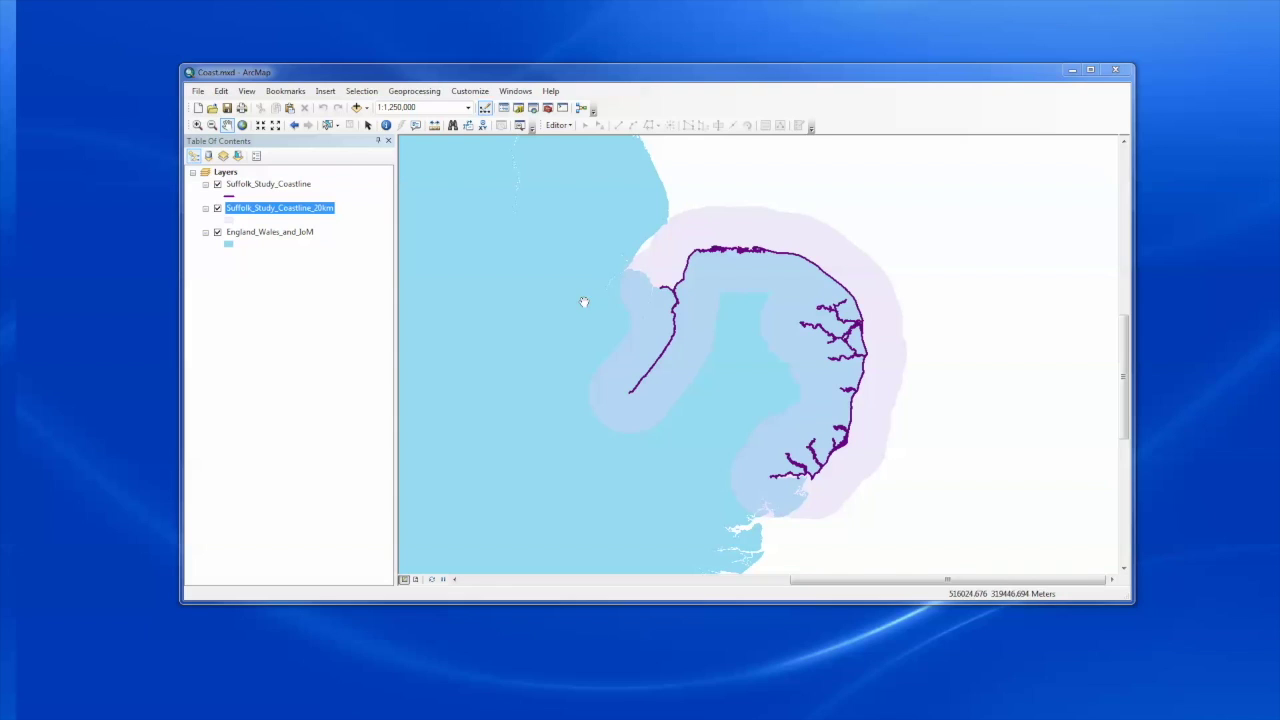
Step: Toggle the Suffolk_Study_Coastline and 20km buffer layers off and back on to check them
left_click(218, 185)
left_click(218, 185)
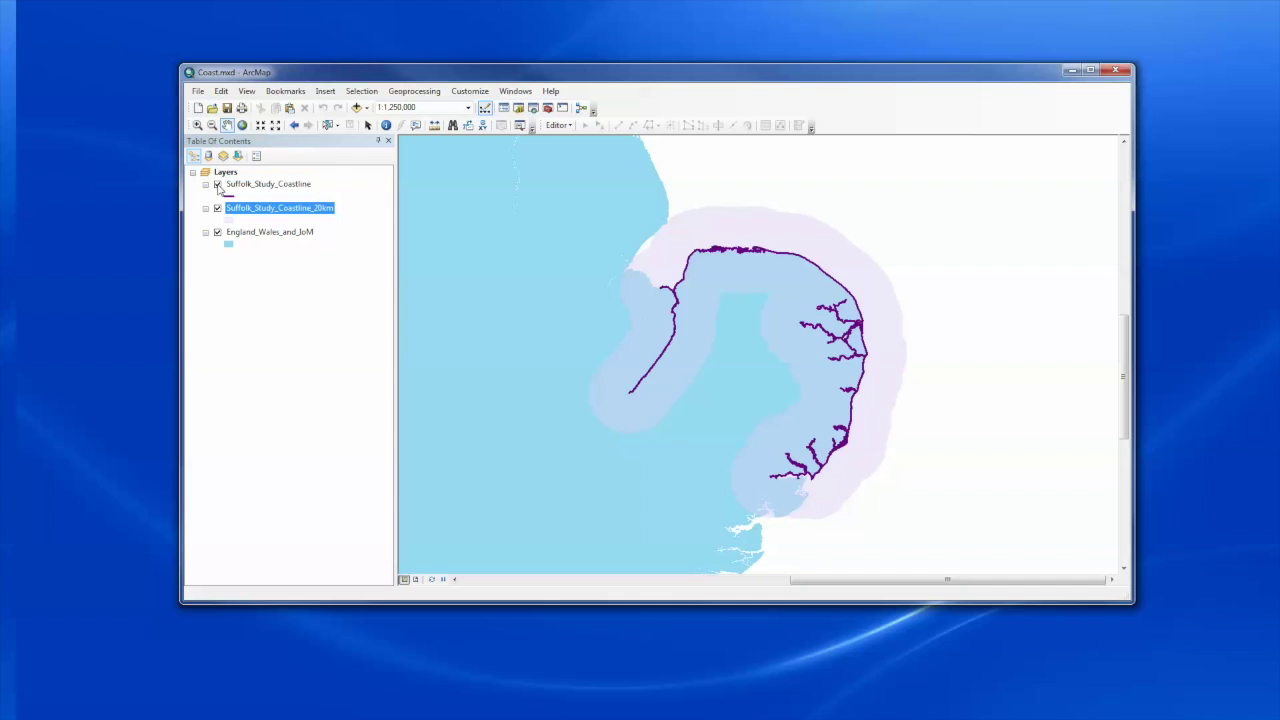
left_click(218, 185)
left_click(218, 185)
left_click(218, 208)
left_click(218, 208)
Step: Recentre the map on the coastline and view the Suffolk_Study_Coastline layer options without changing anything
scroll(742, 298, "down", 1)
scroll(742, 298, "up", 1)
scroll(742, 298, "up", 1)
left_click_drag(788, 357, 780, 321)
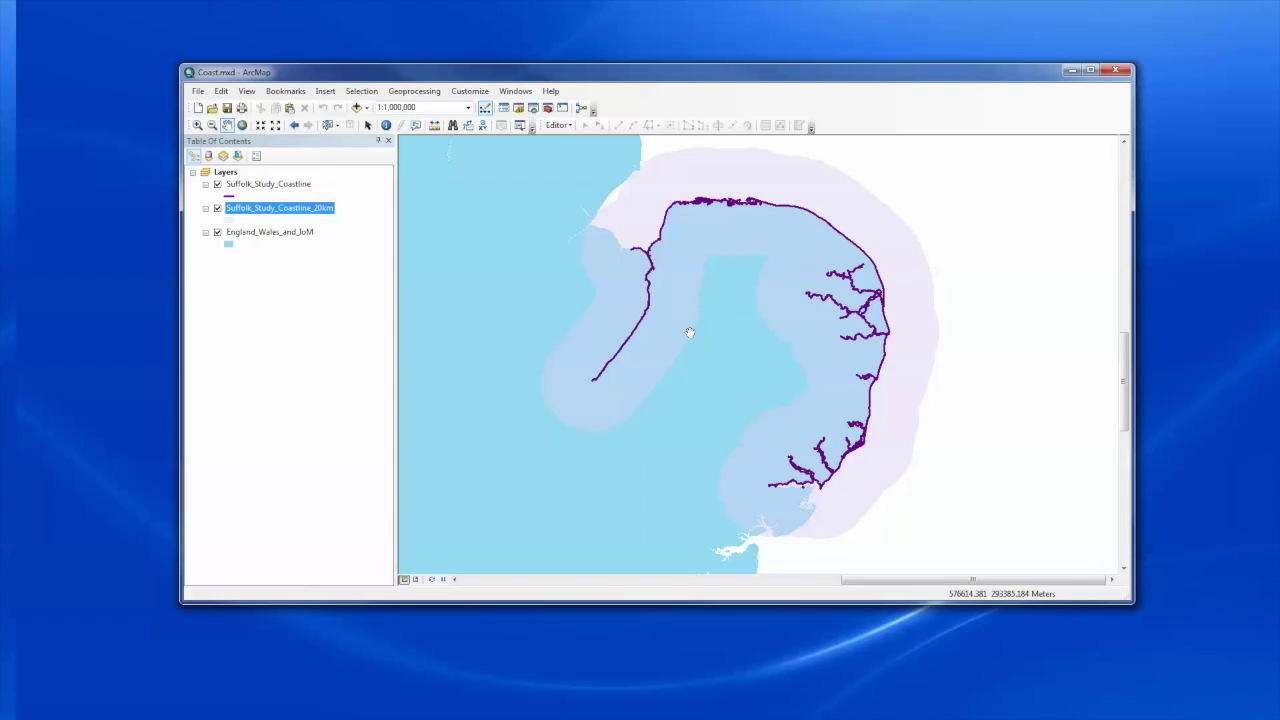
right_click(283, 186)
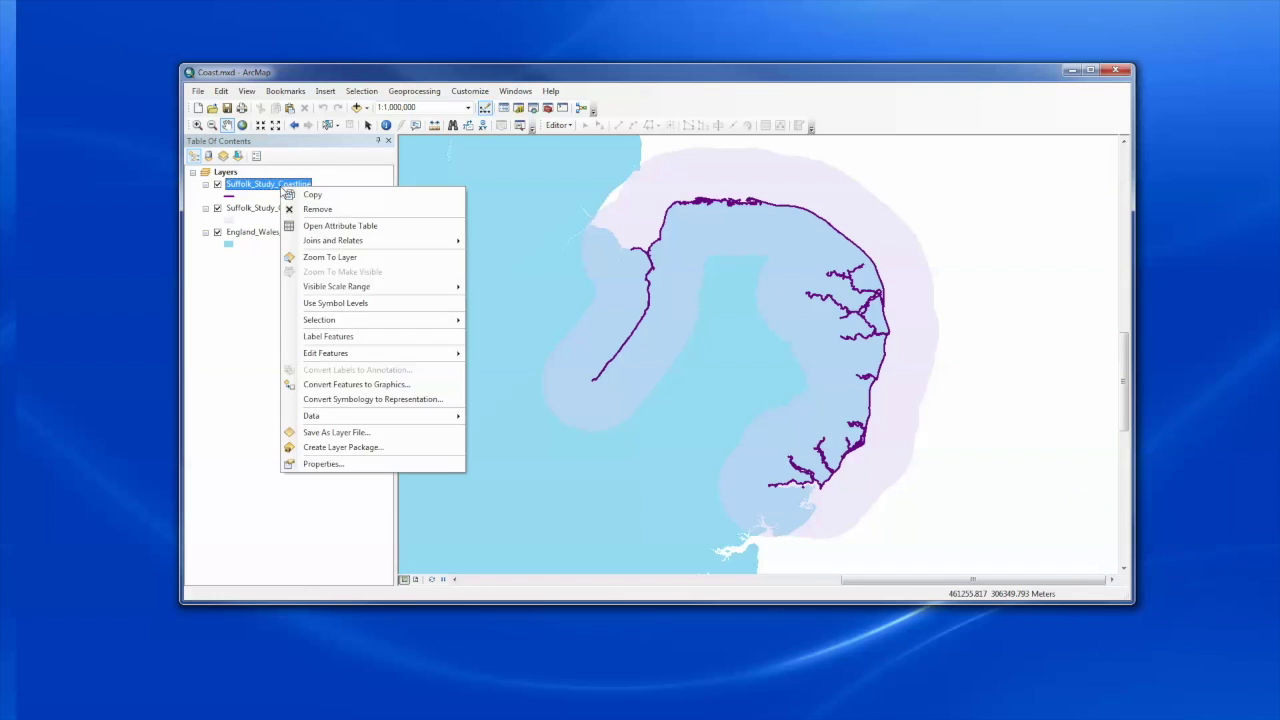
mouse_move(436, 420)
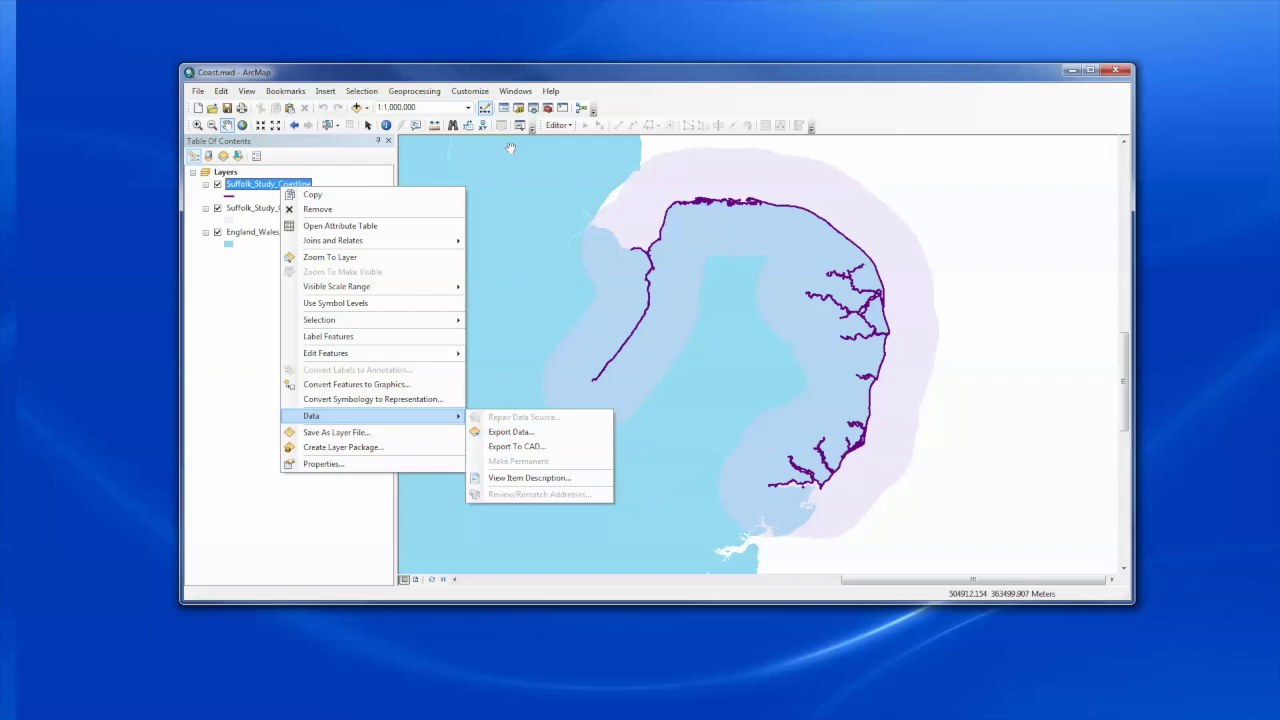
mouse_move(370, 287)
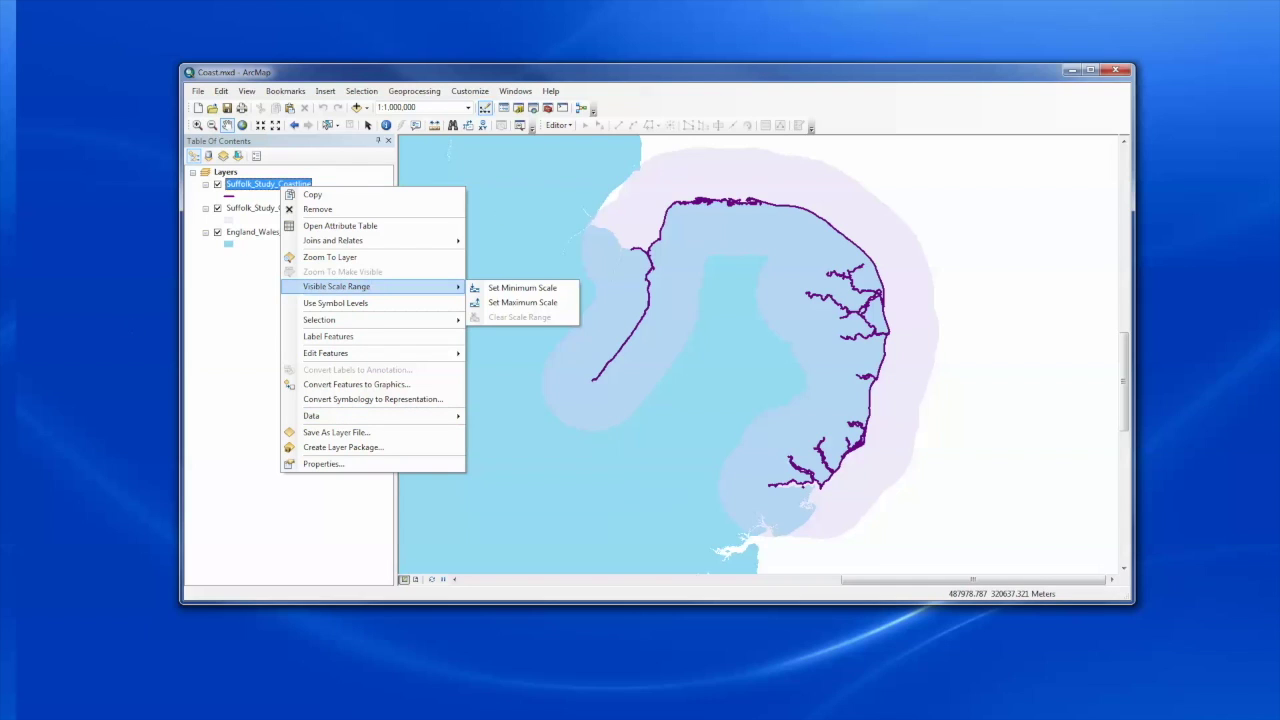
key("Escape")
key("Escape")
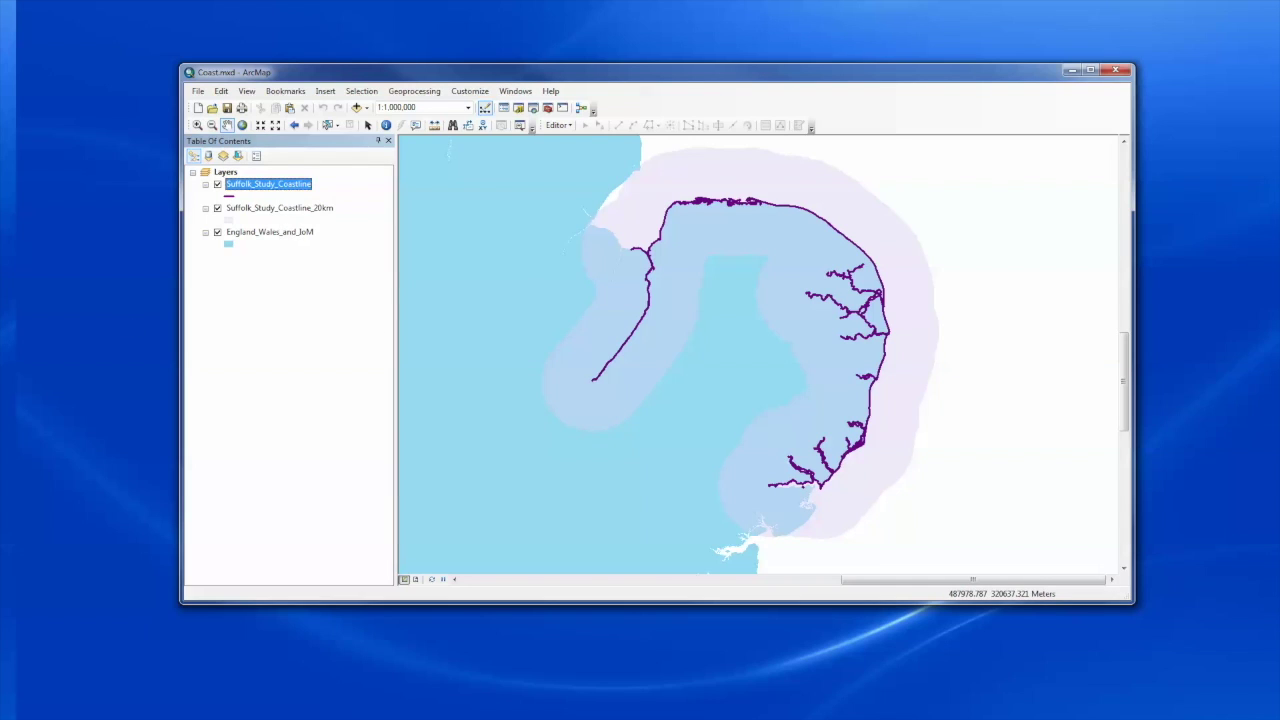
Step: Select all eight Coastline files in the Coast data folder and compress them into Coastline.zip
left_click_drag(0, 136, 597, 158)
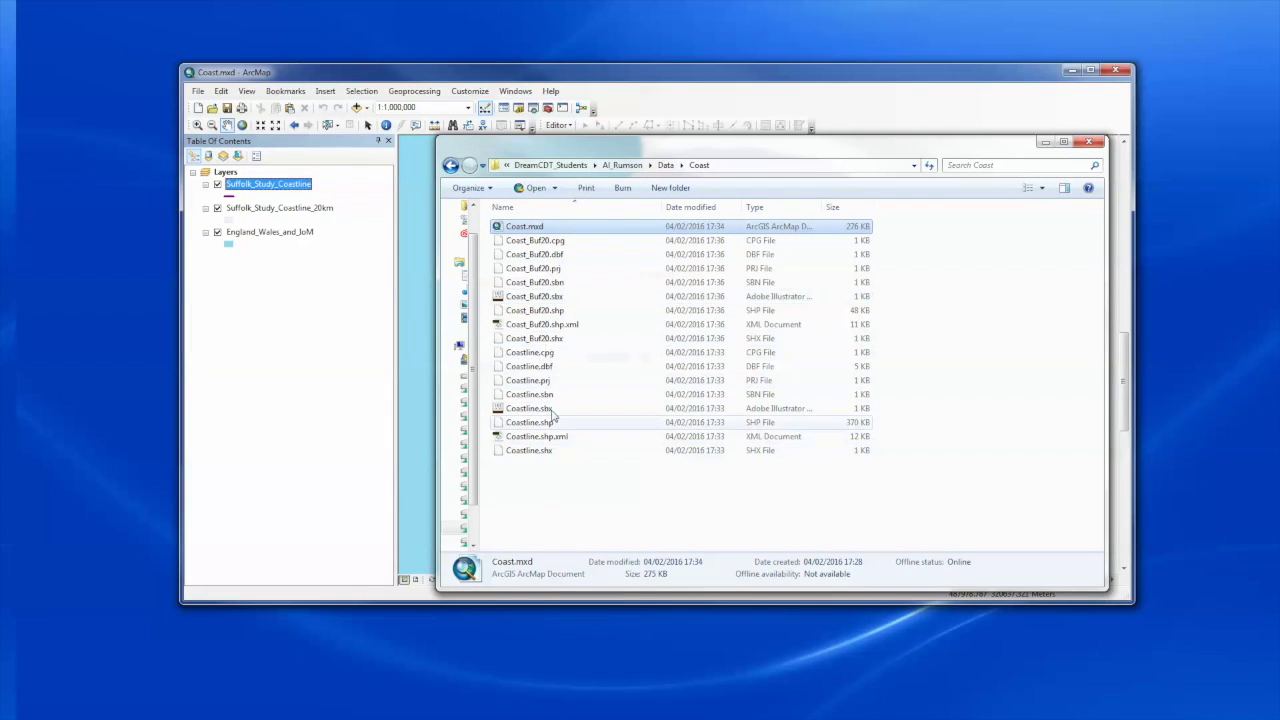
left_click_drag(536, 148, 629, 152)
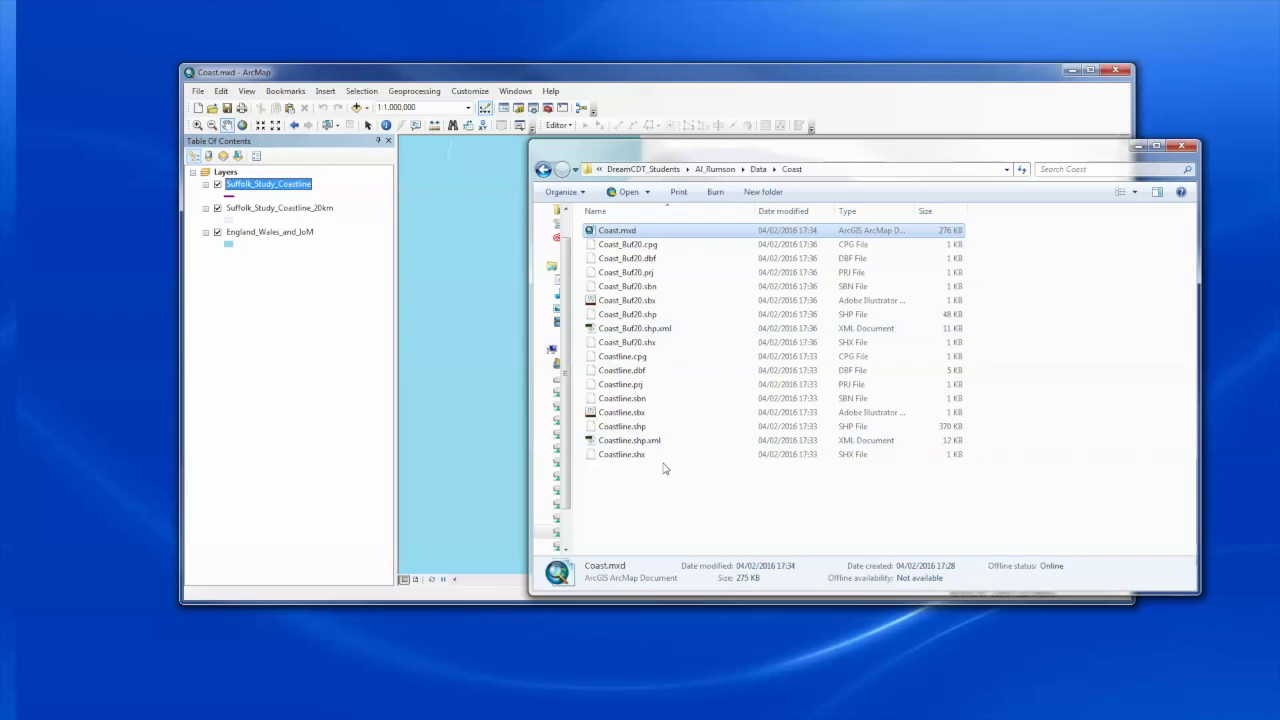
left_click(621, 357)
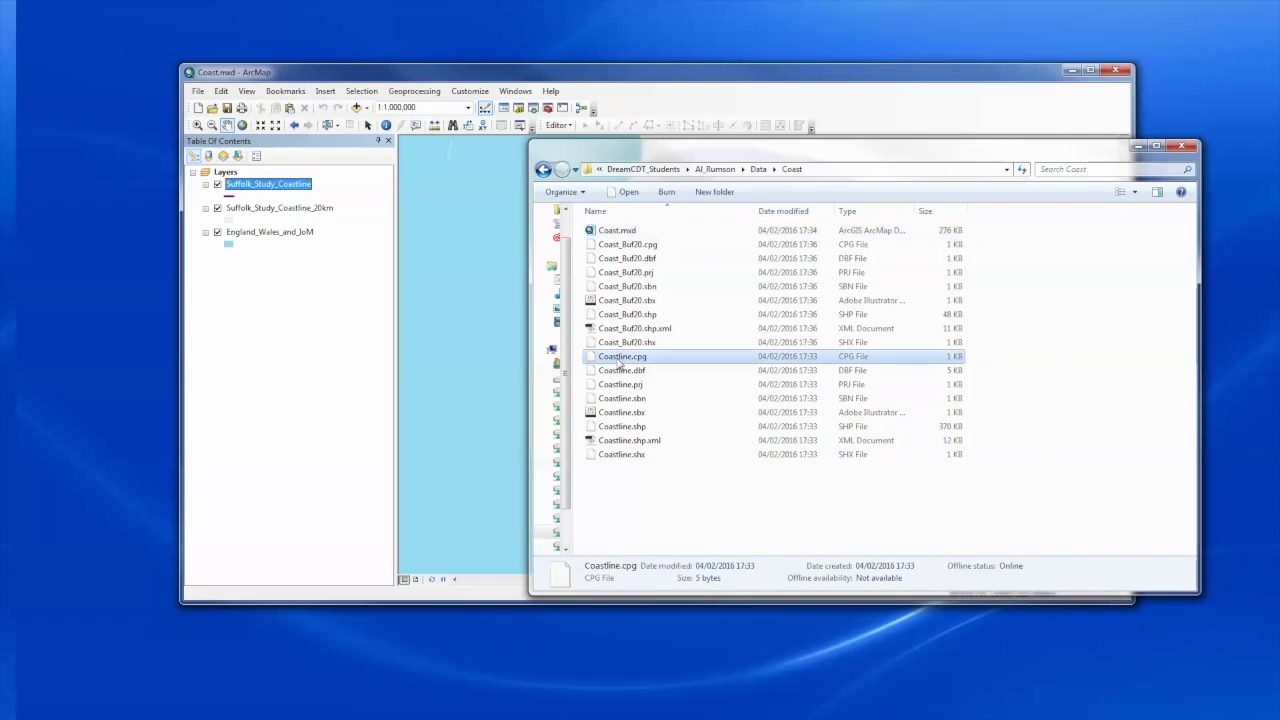
left_click(627, 454, "shift")
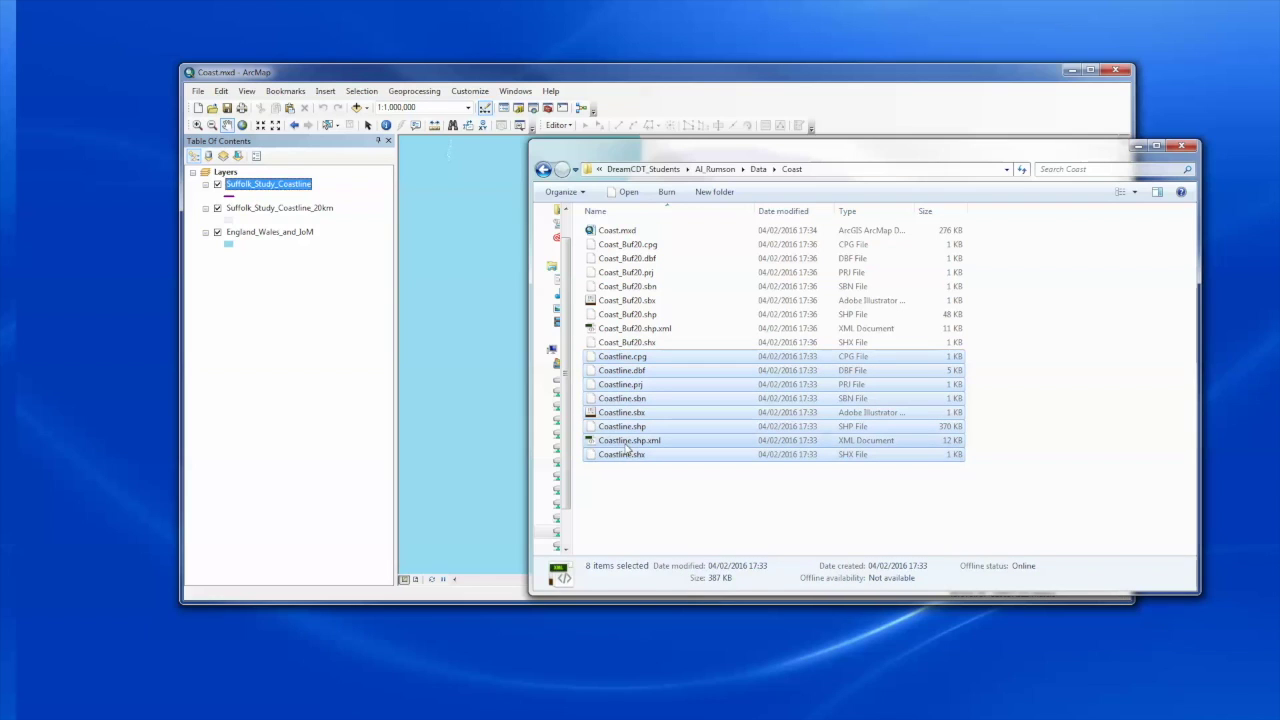
right_click(626, 448)
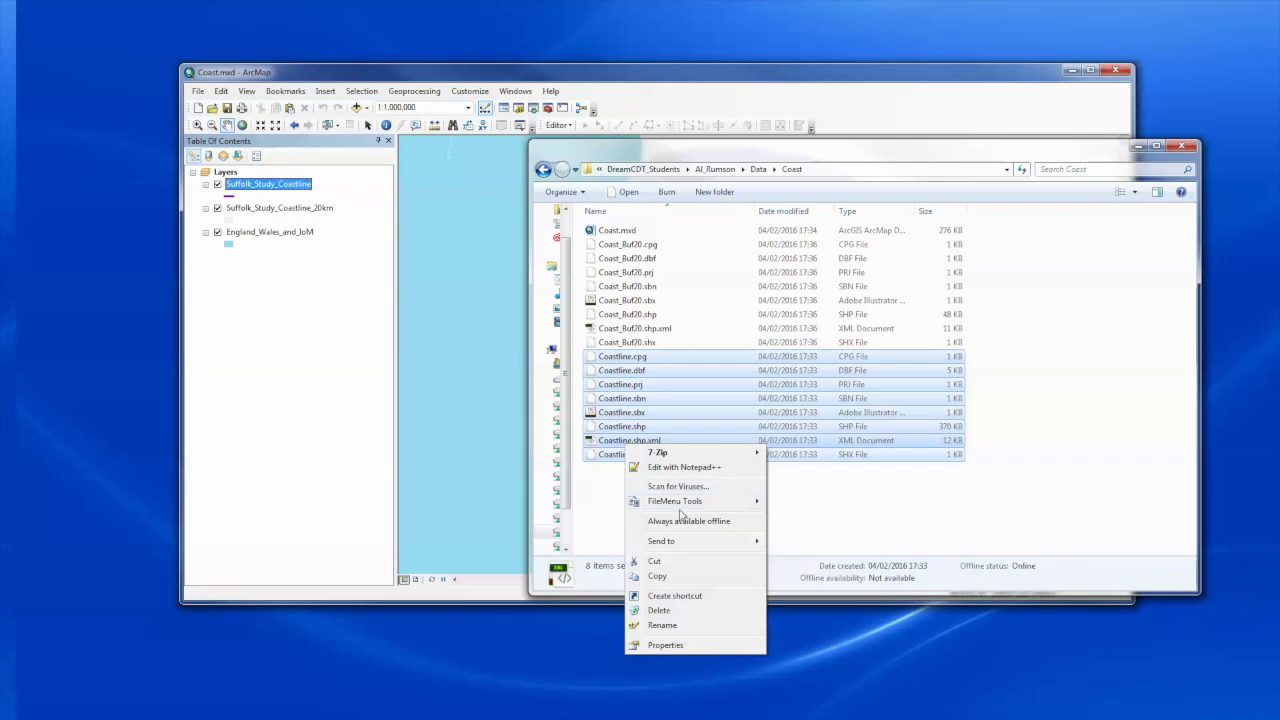
mouse_move(764, 541)
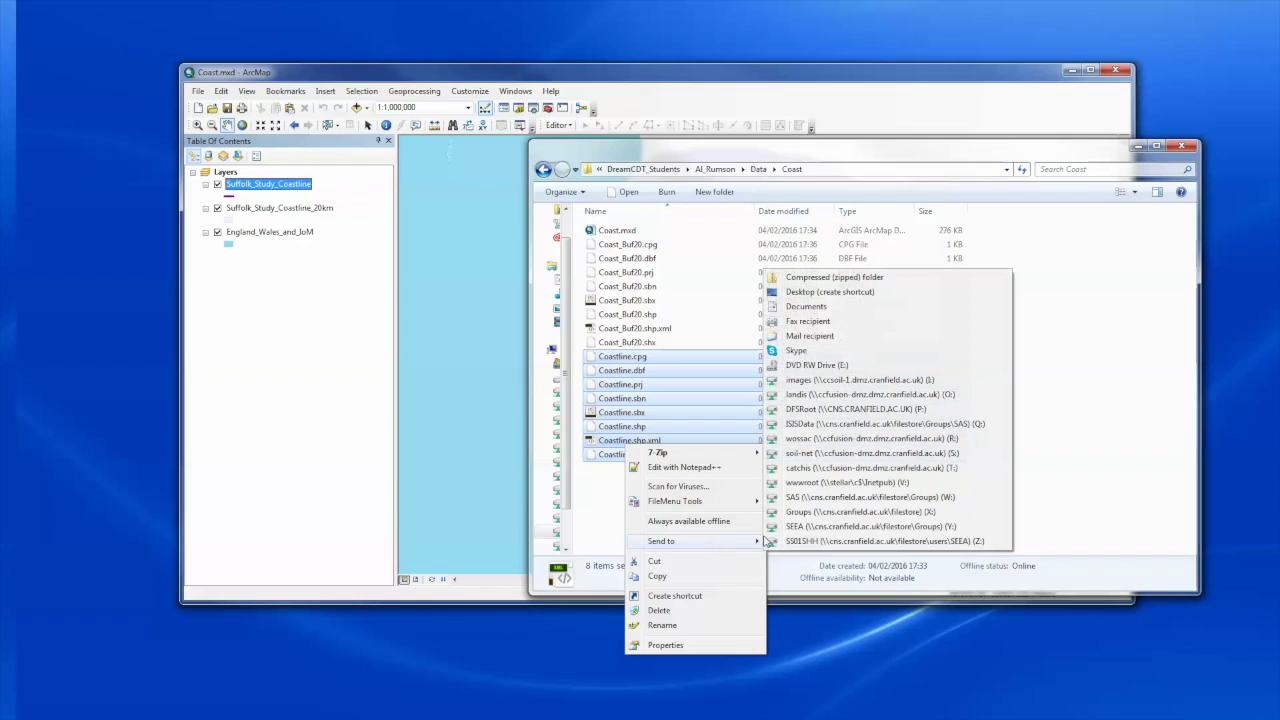
left_click(834, 277)
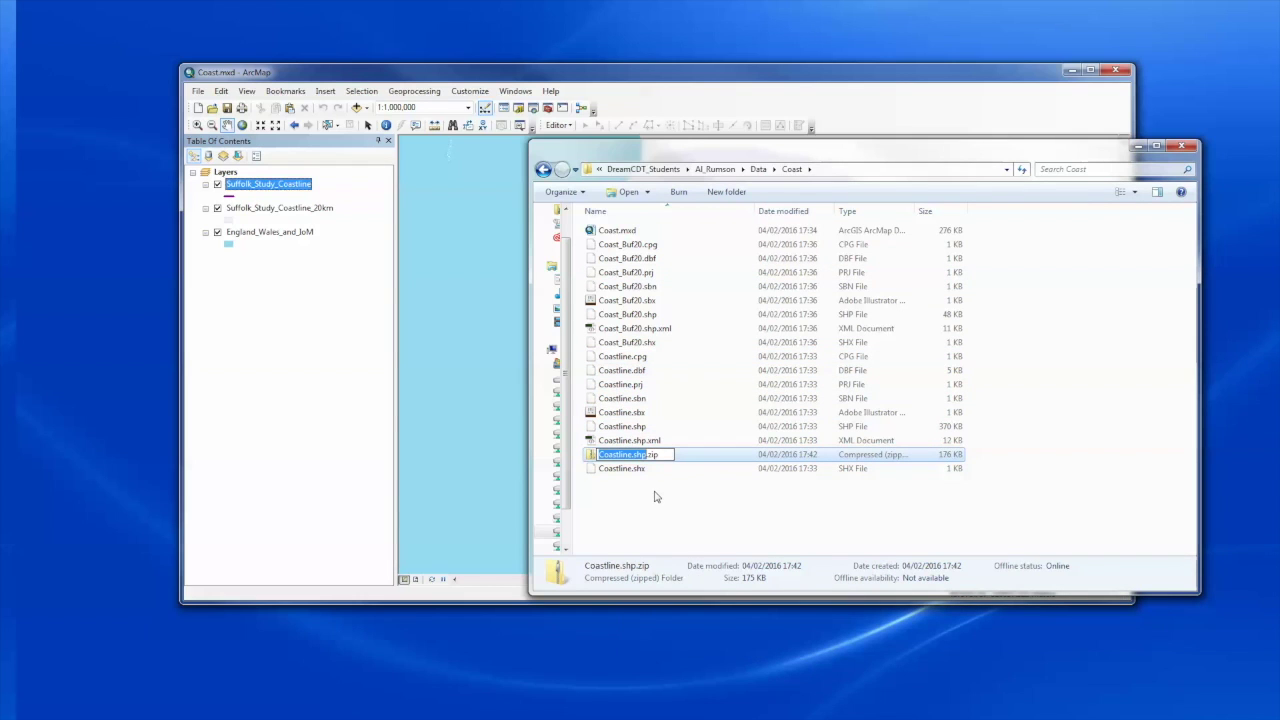
key("Right")
key("BackSpace")
key("BackSpace")
key("BackSpace")
key("BackSpace")
key("Return")
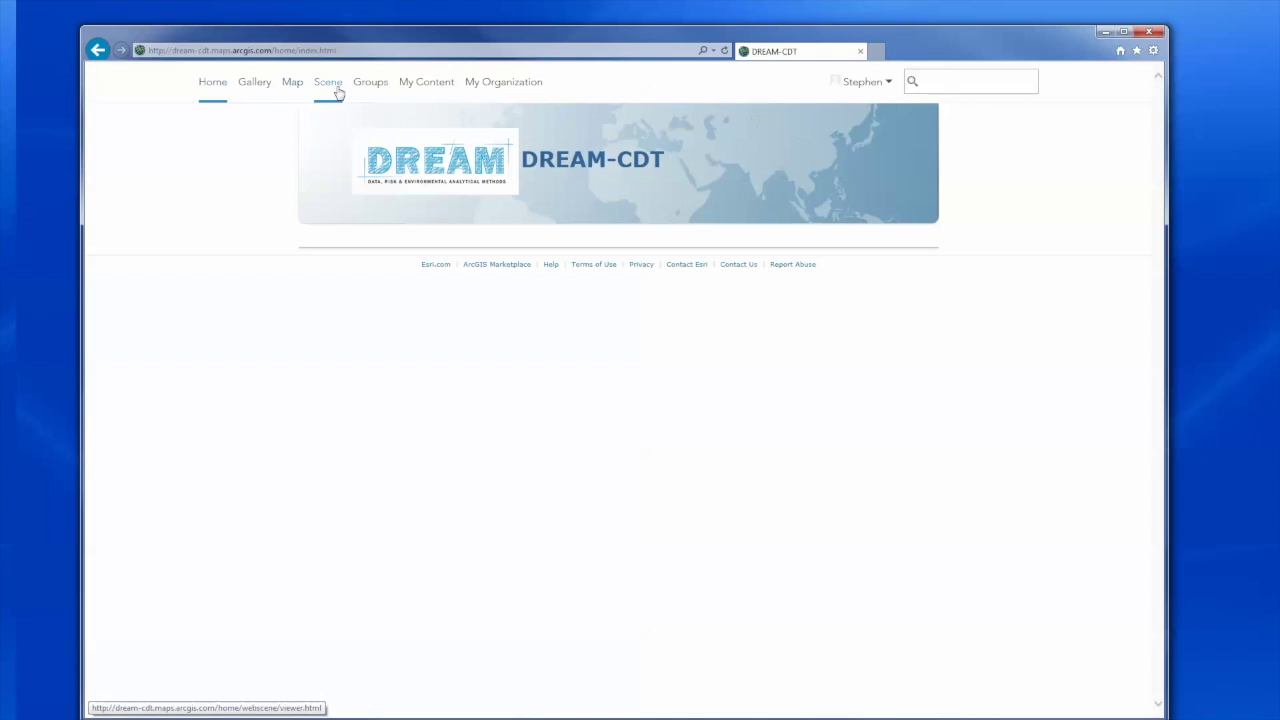
Step: Go to My Content, dismiss the Create list, and open the Coastal Vulnerability Study Area item page
left_click(431, 91)
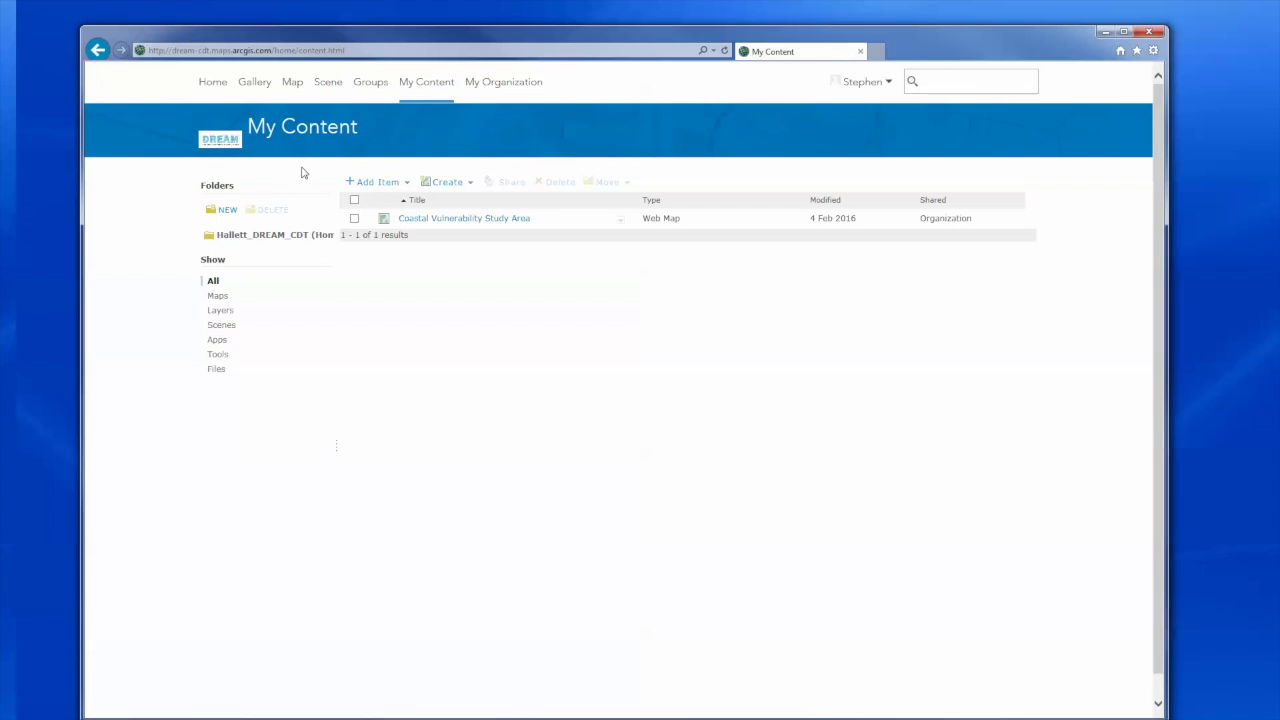
left_click(446, 186)
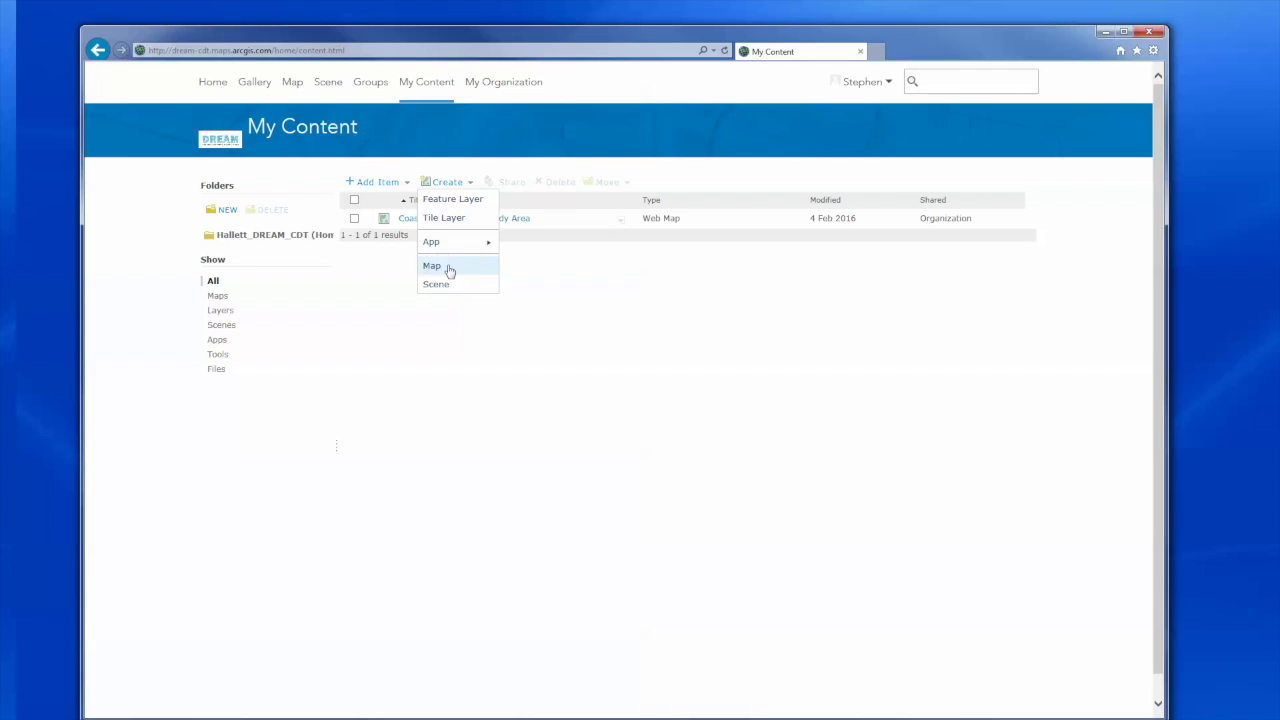
mouse_move(425, 245)
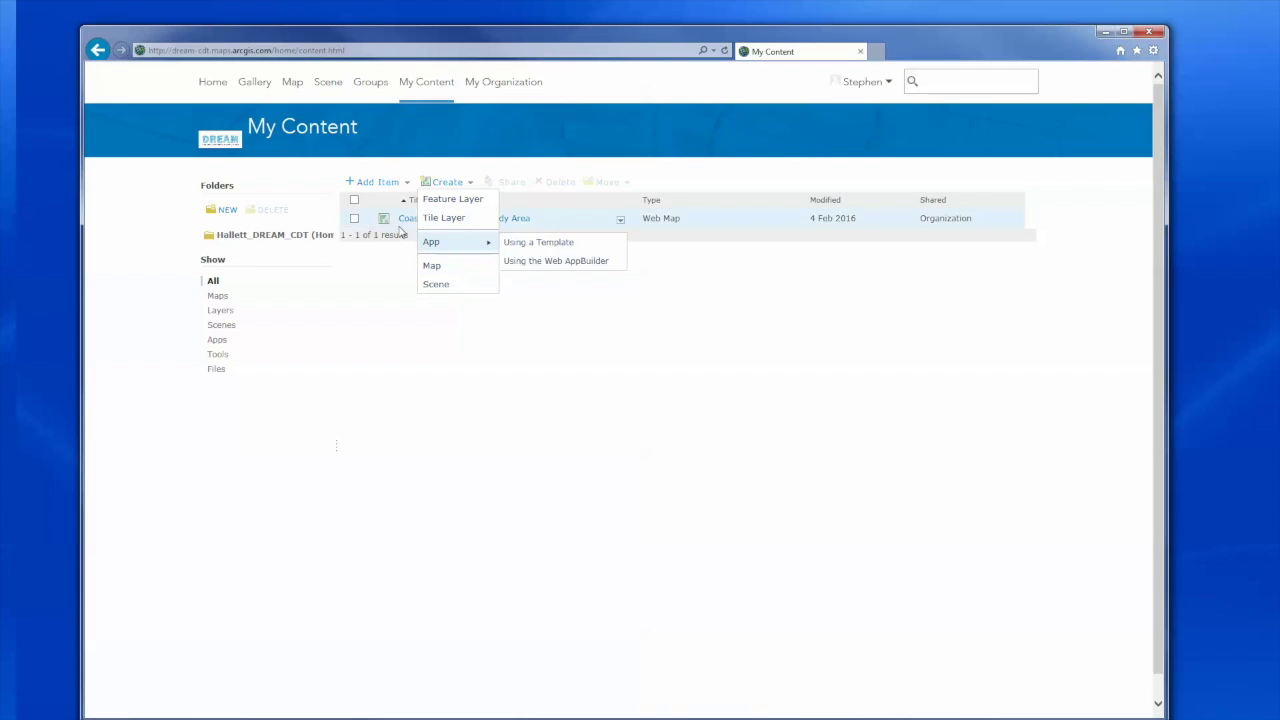
left_click(539, 330)
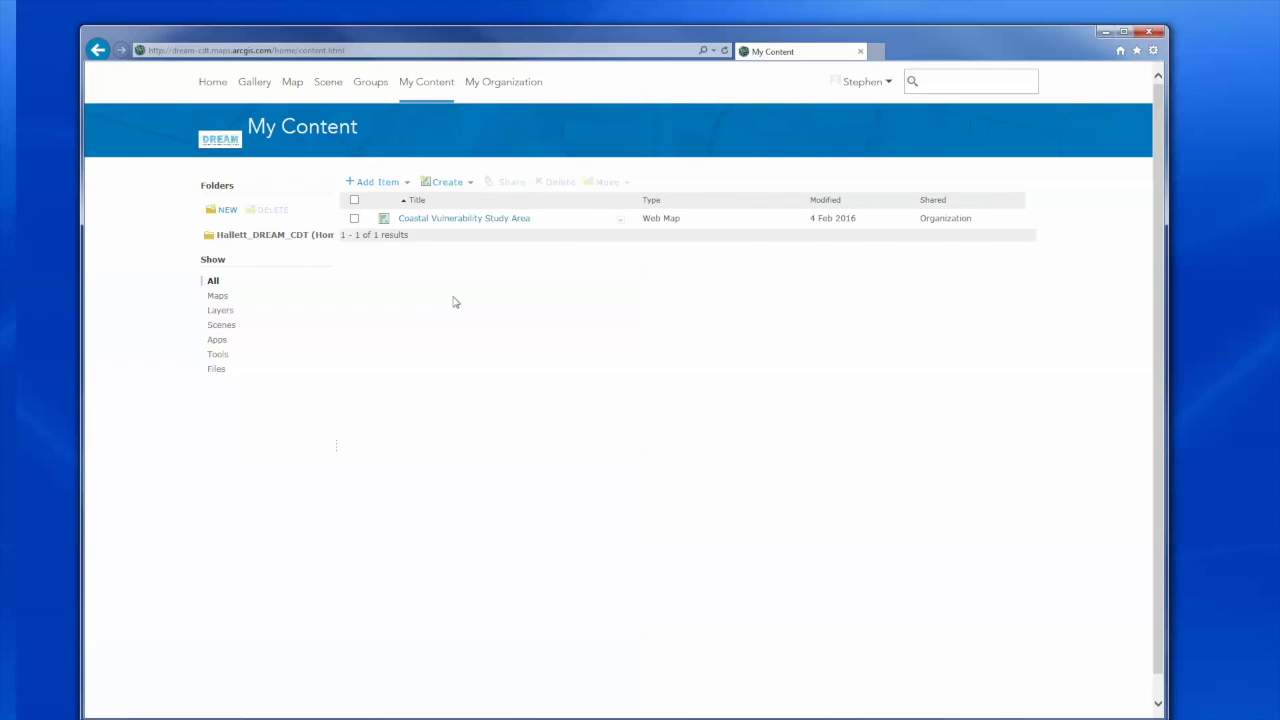
left_click(422, 220)
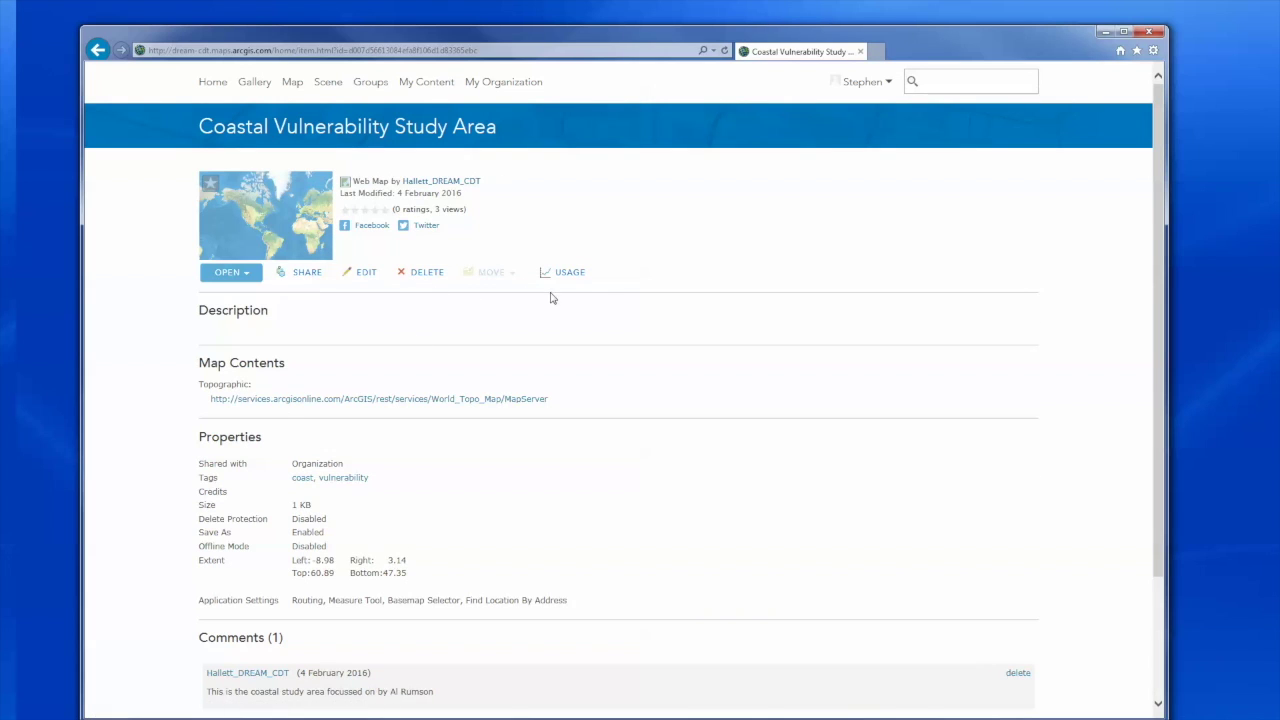
Step: Open Coastal Vulnerability Study Area in Map Viewer, confirming despite the unsaved changes
left_click(227, 278)
left_click(264, 294)
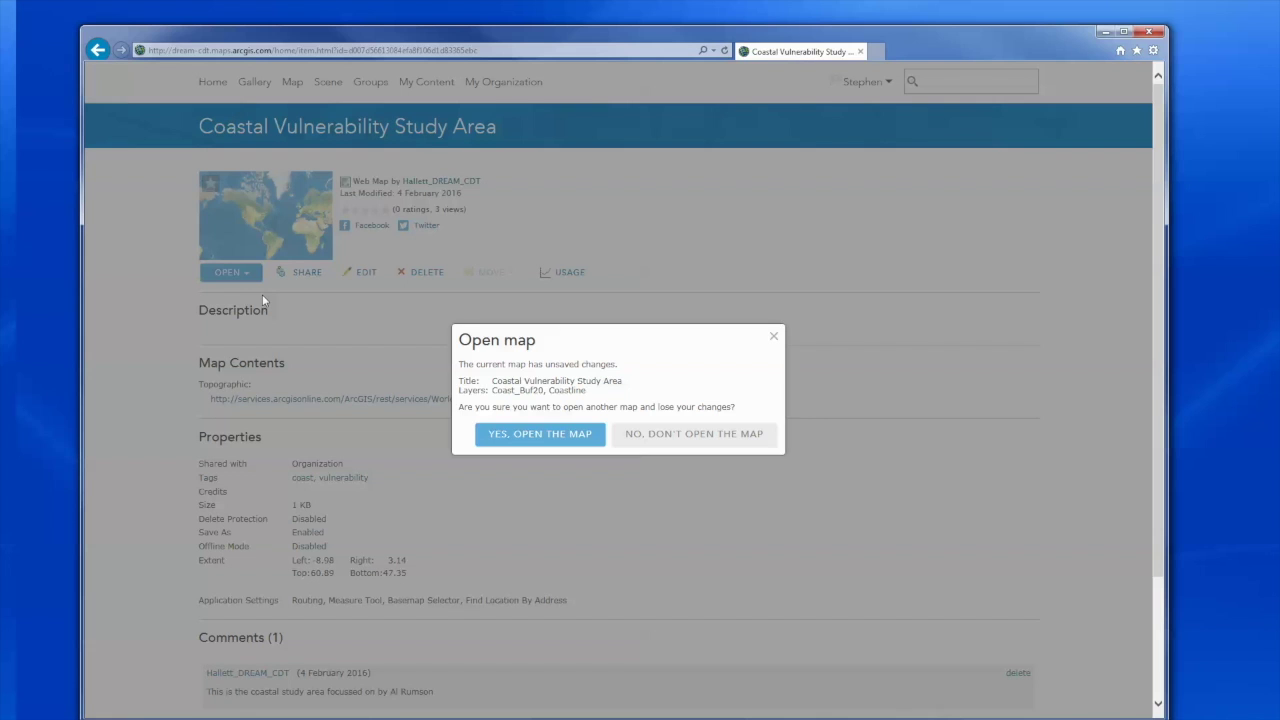
left_click(533, 445)
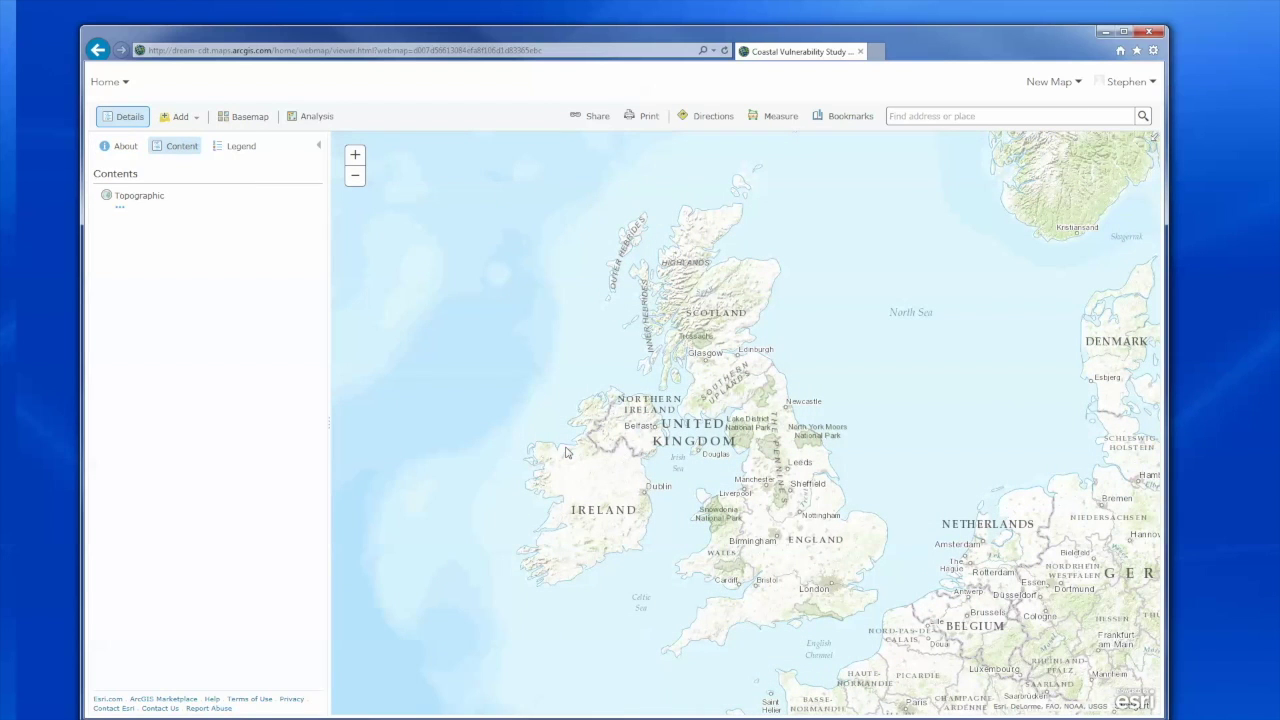
Step: Pan to England and zoom in on East Anglia and the Suffolk coast
left_click_drag(782, 555, 716, 440)
scroll(770, 415, "up", 2)
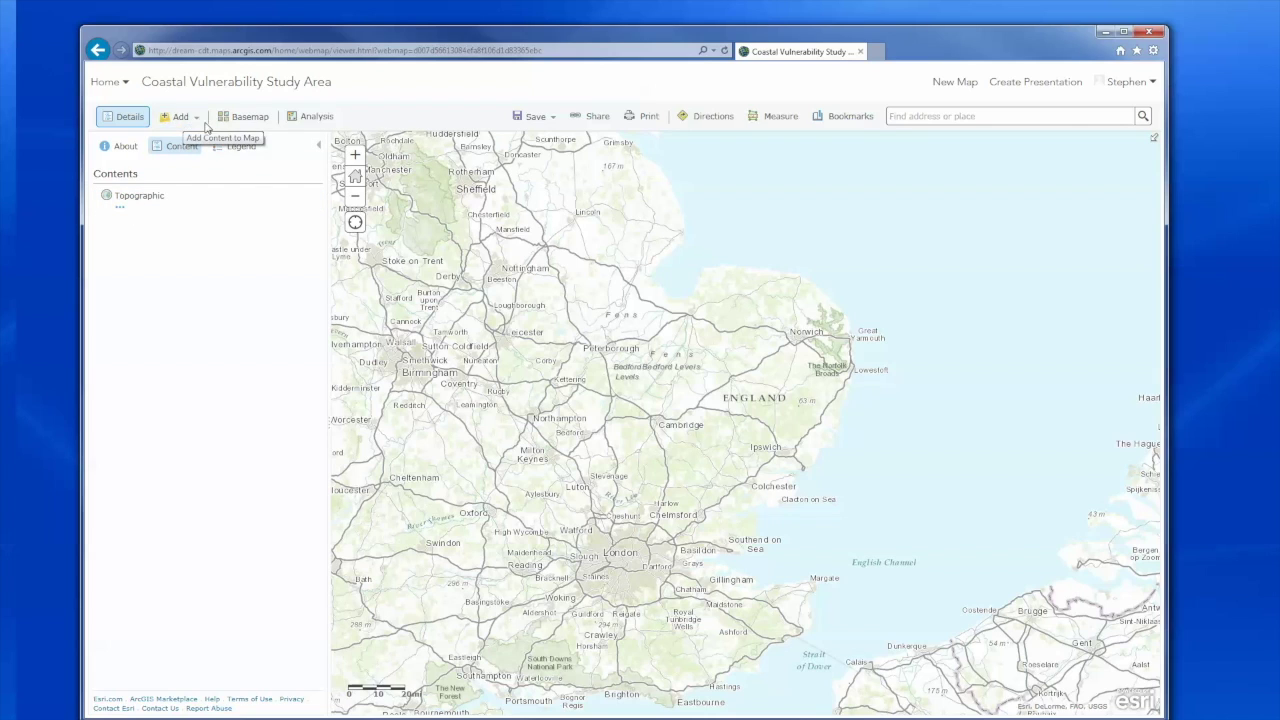
left_click(183, 120)
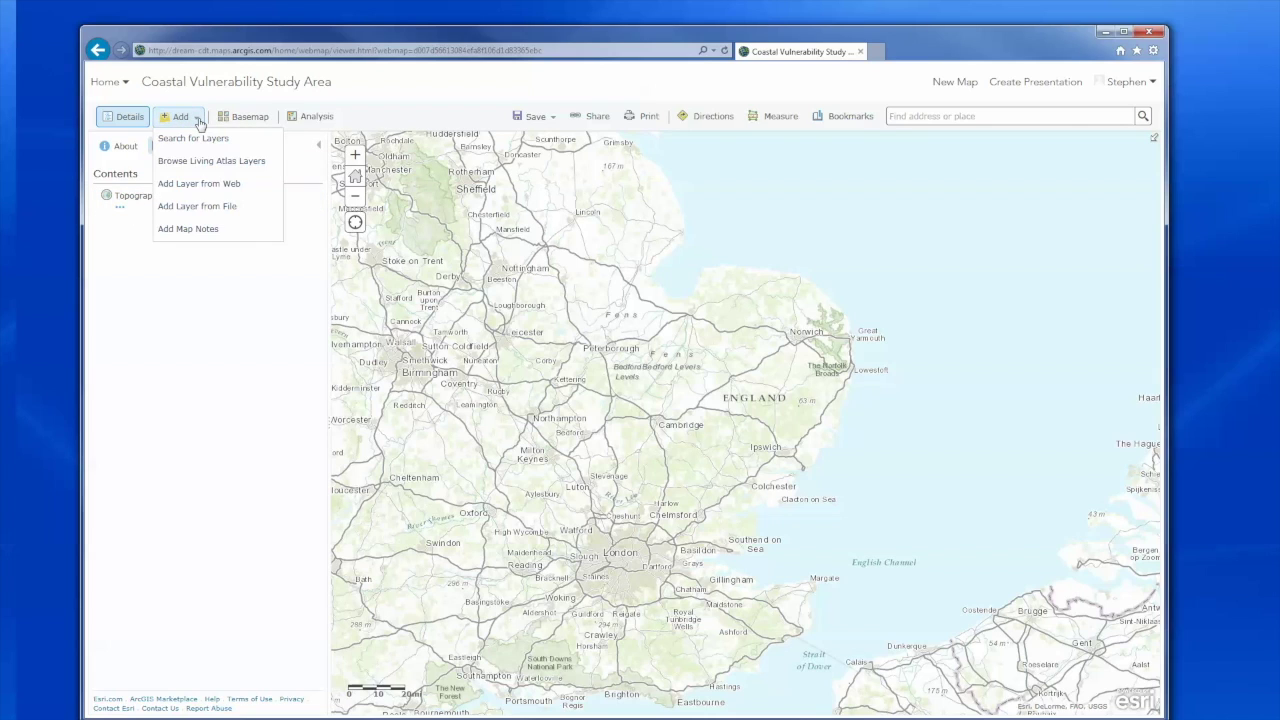
Step: Add Coast_Buf20.zip as a layer from file, keeping original features
left_click(226, 207)
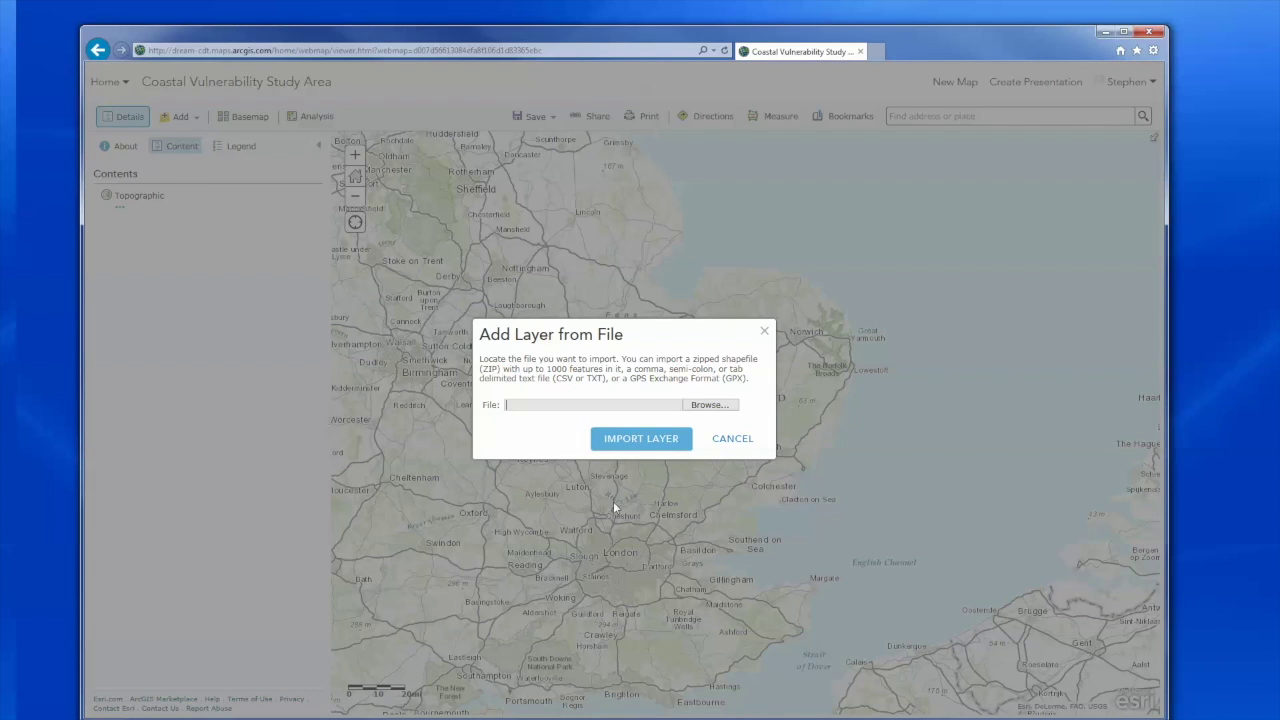
left_click(714, 406)
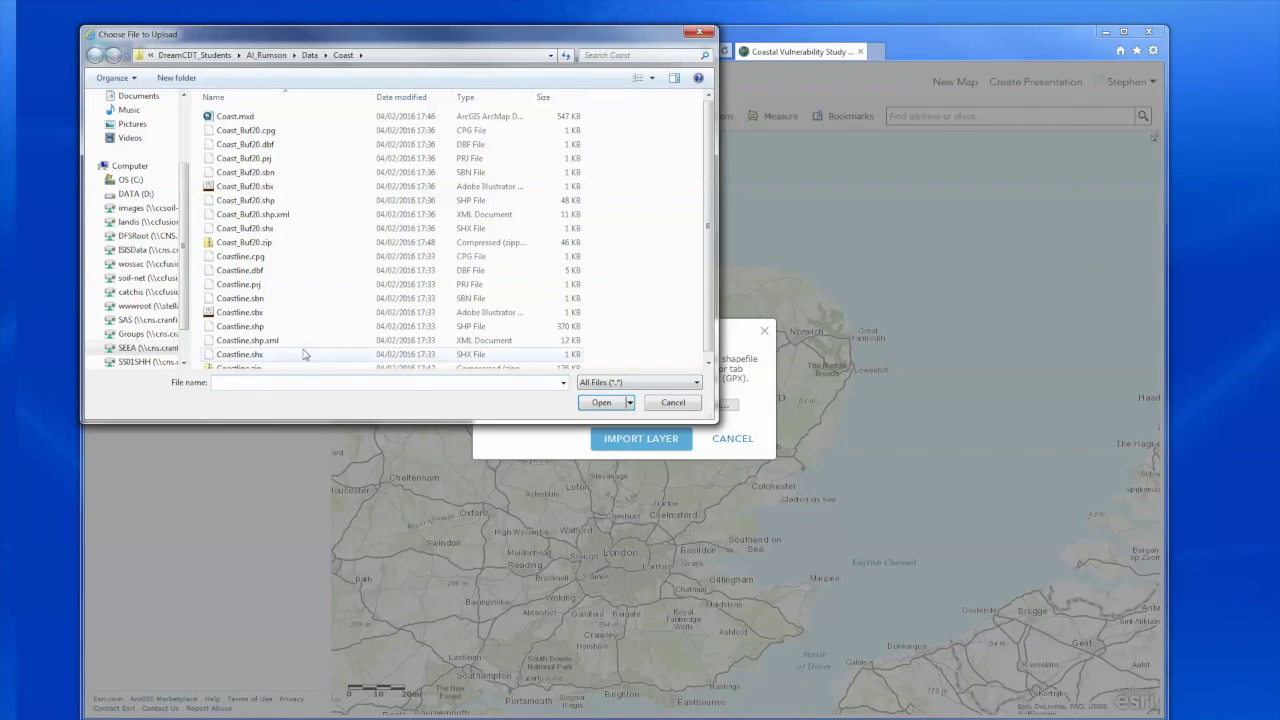
left_click(250, 243)
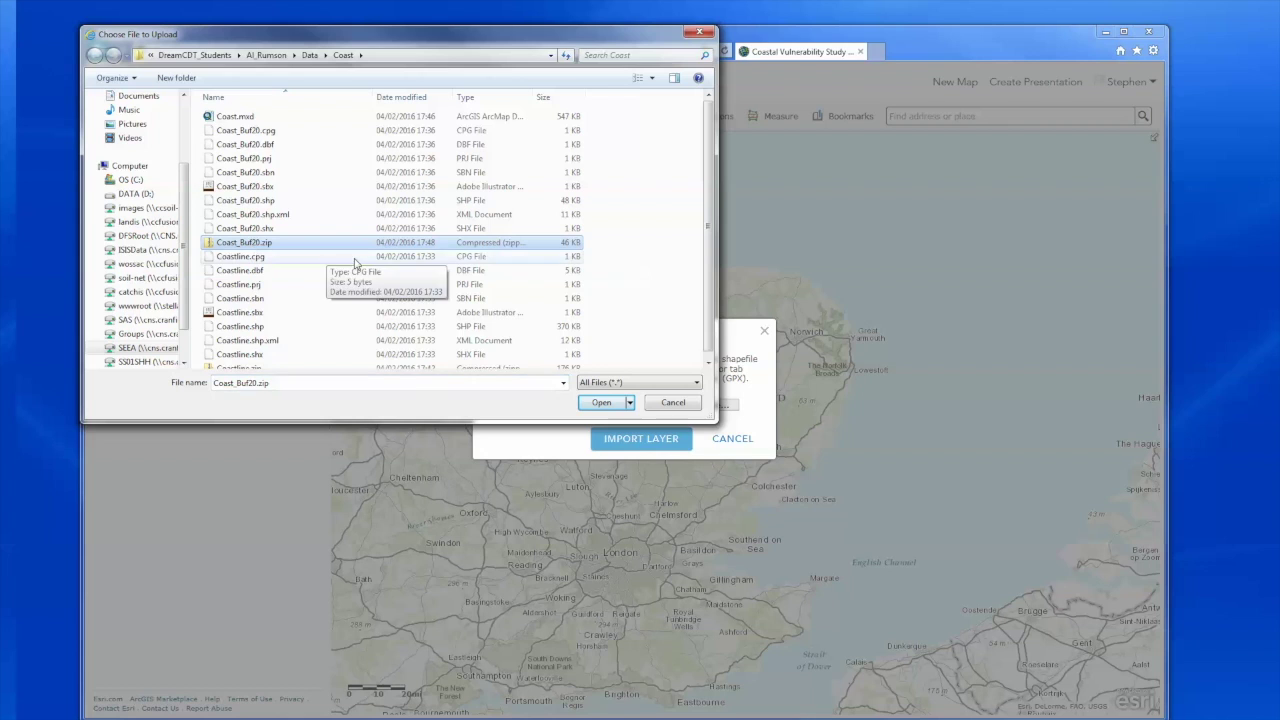
left_click(604, 403)
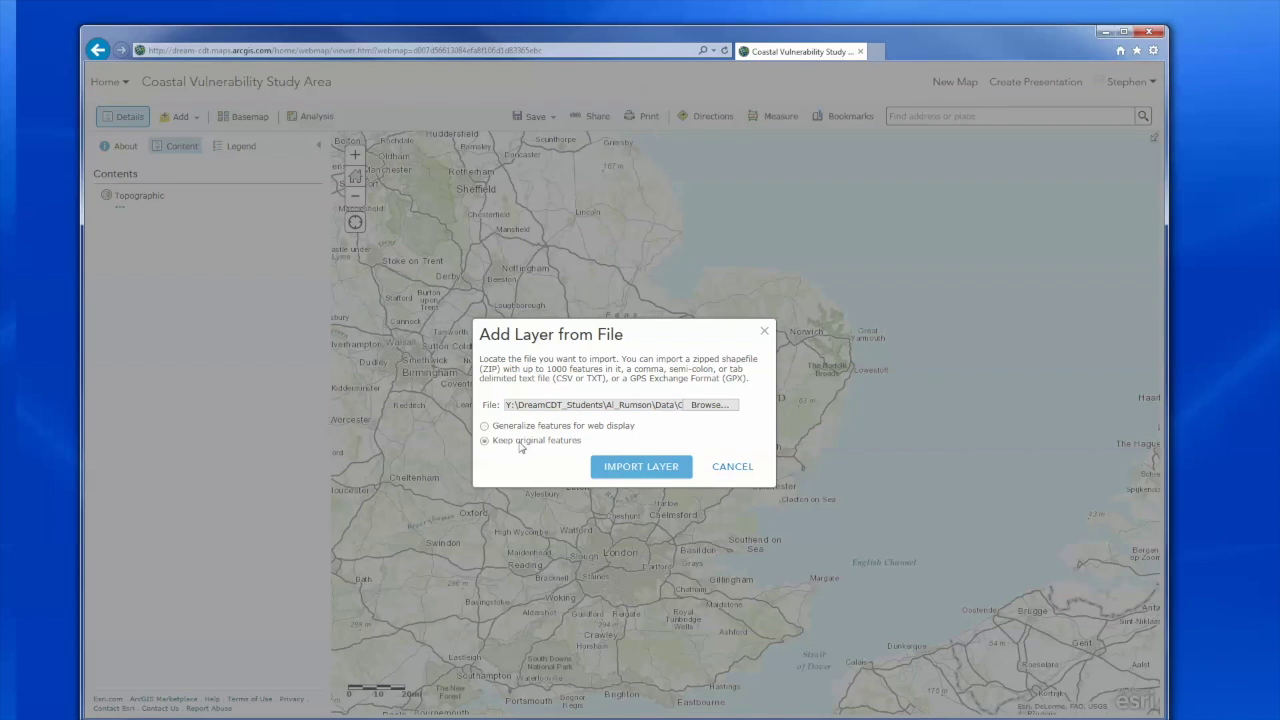
left_click(655, 472)
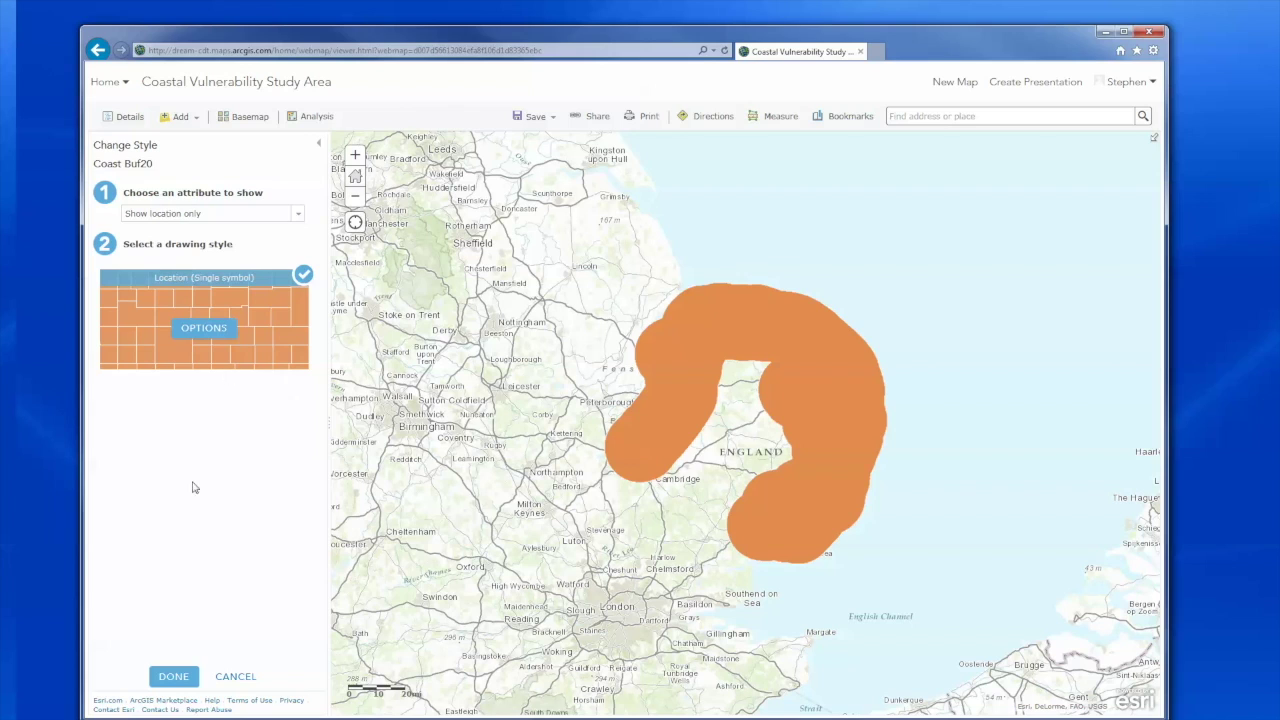
Step: Set the Coast Buf20 buffer transparency to about 50% and apply the style
left_click(203, 329)
left_click_drag(117, 273, 216, 282)
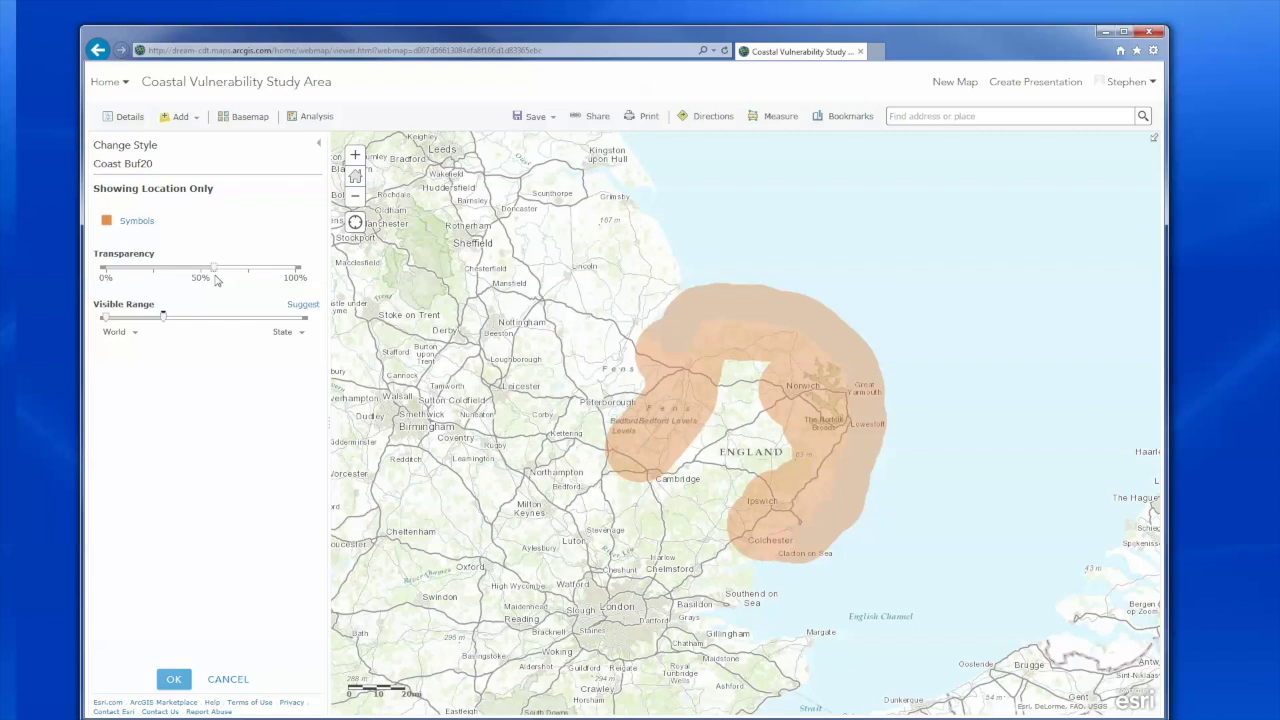
left_click(177, 681)
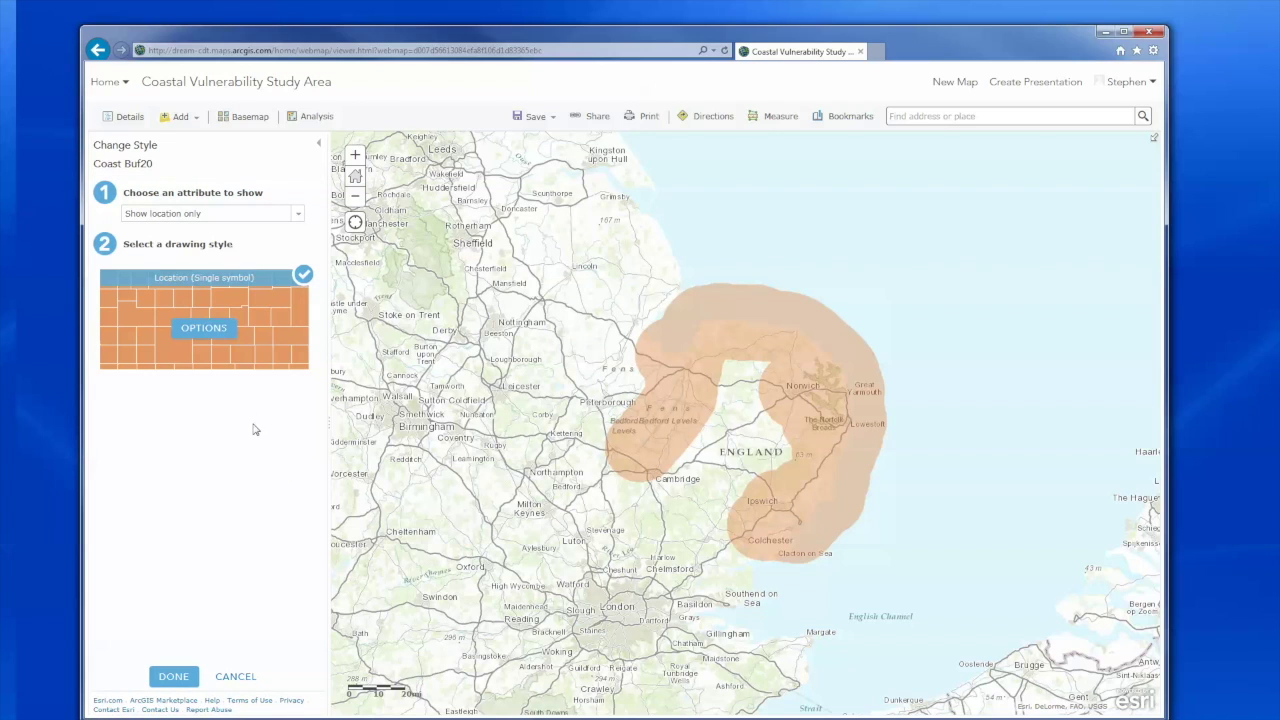
left_click(176, 677)
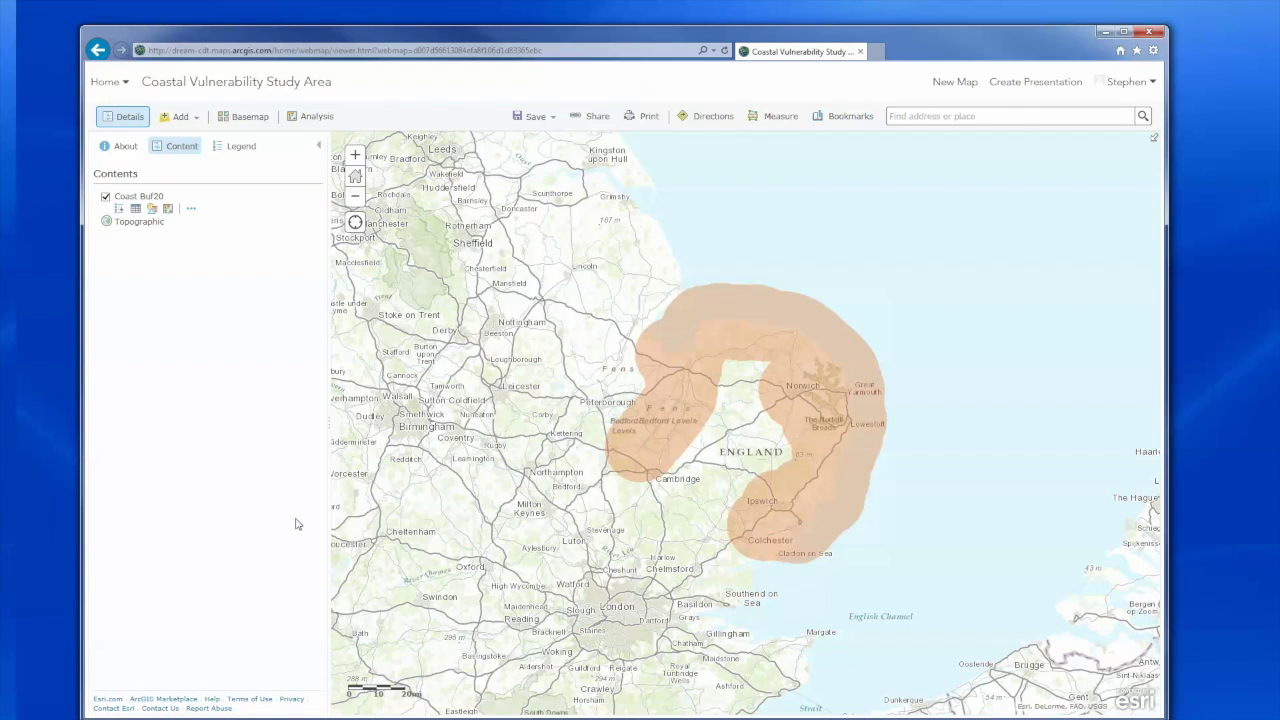
left_click(182, 117)
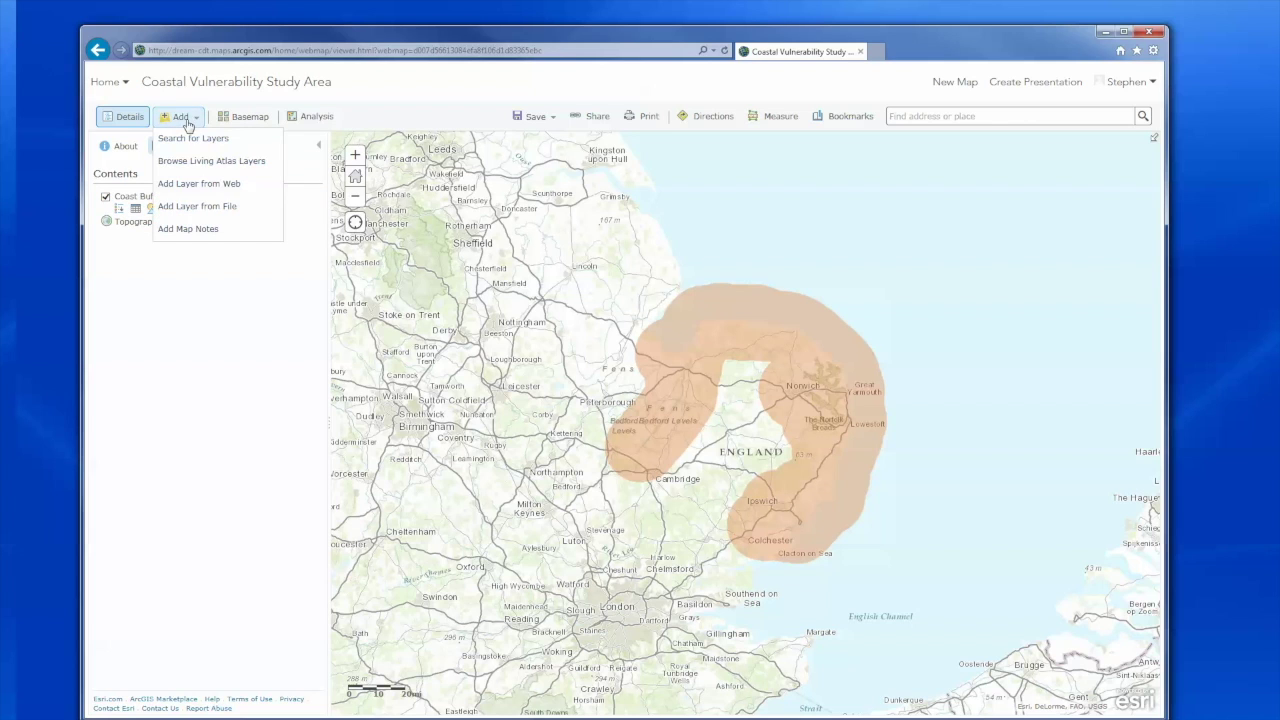
Step: Add Coastline.zip as a second layer from file, keeping original features
left_click(210, 209)
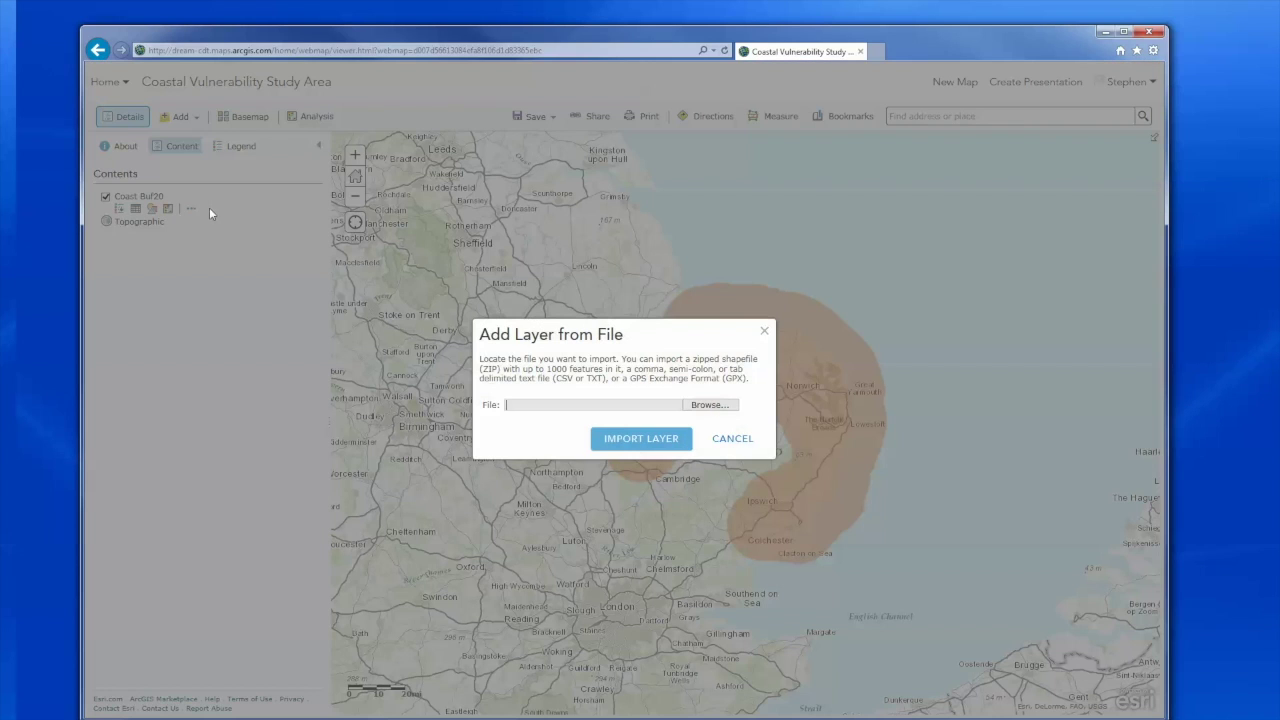
left_click(707, 408)
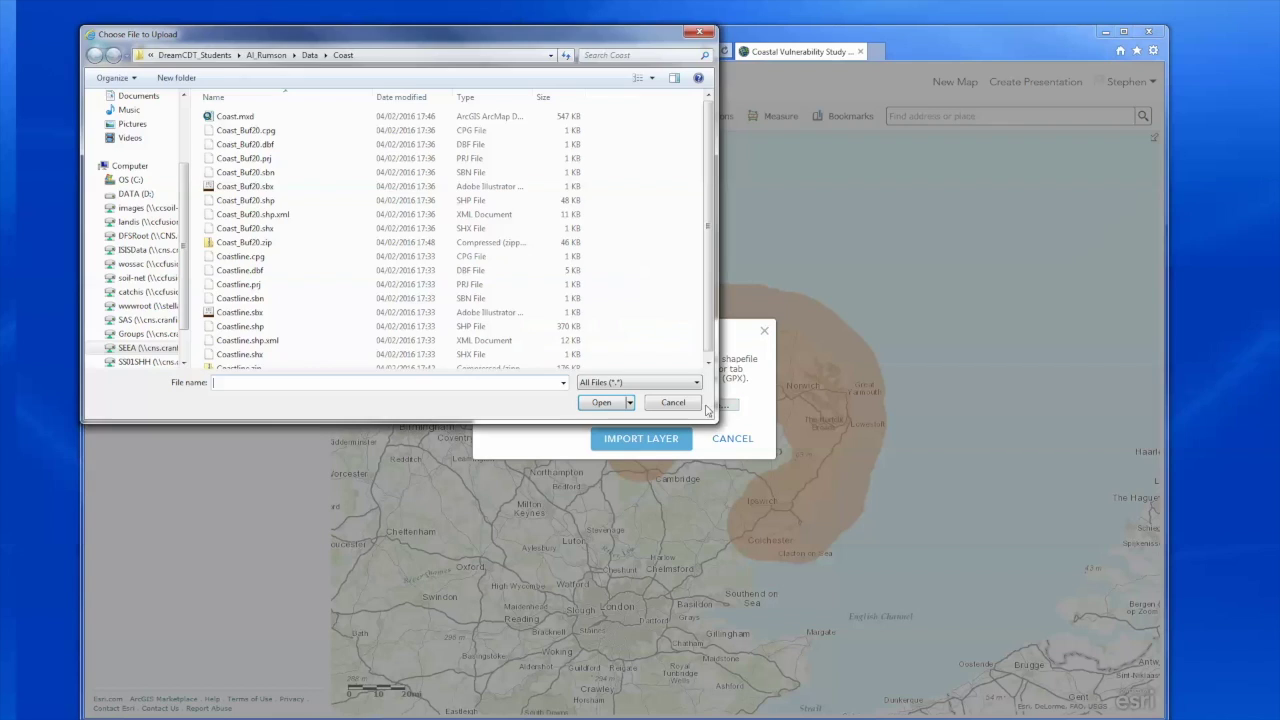
left_click(269, 370)
left_click(595, 400)
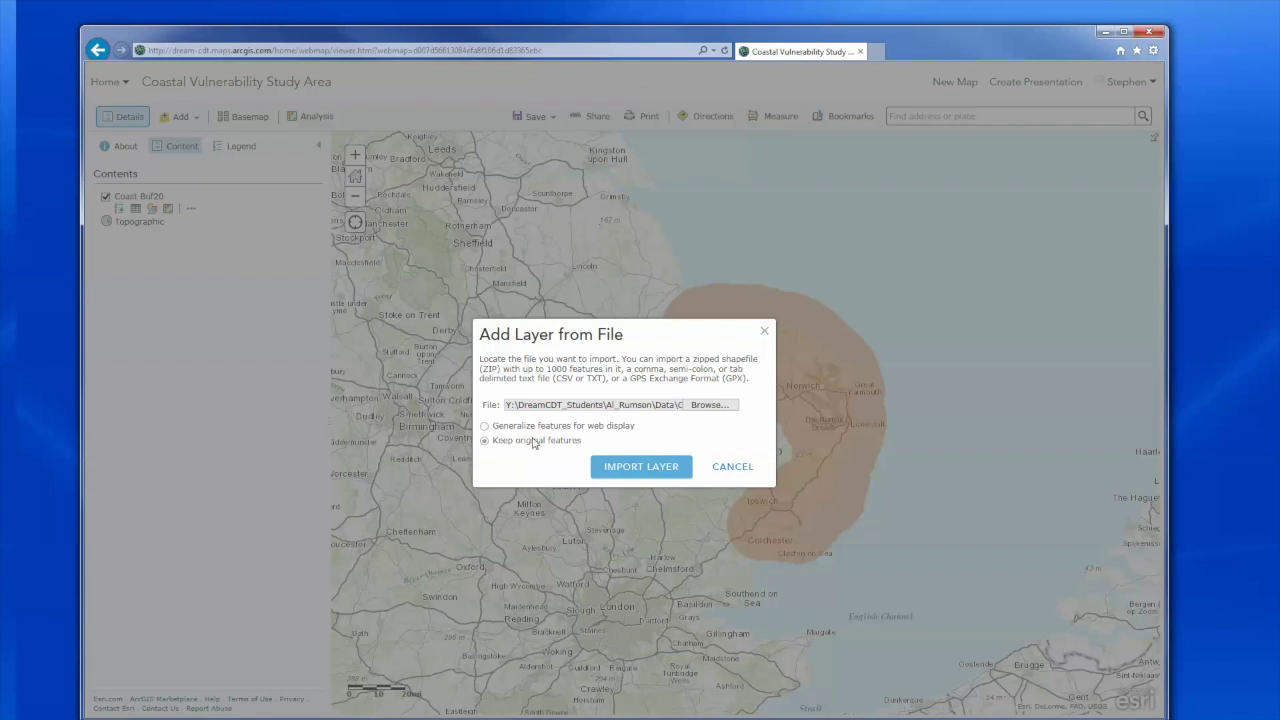
left_click(634, 476)
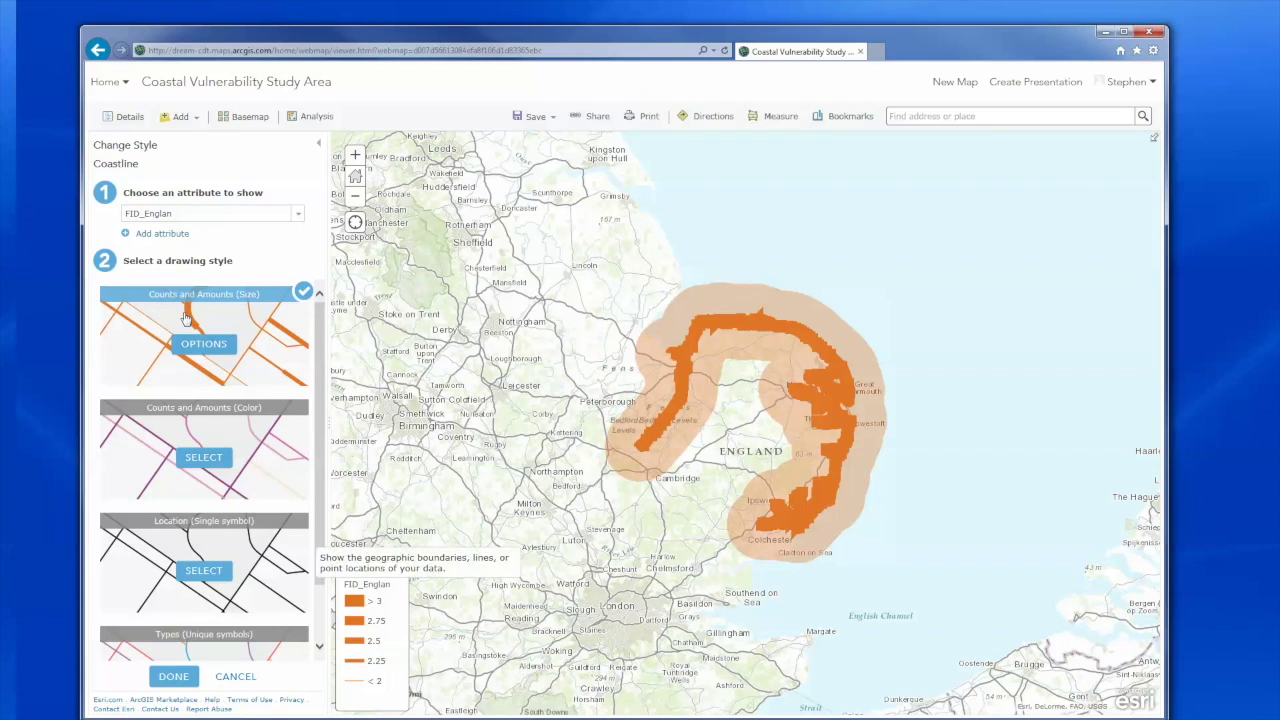
Step: Style the Coastline layer as a single-symbol orange #FFAA00 line, 2 px wide
mouse_move(229, 310)
mouse_move(252, 428)
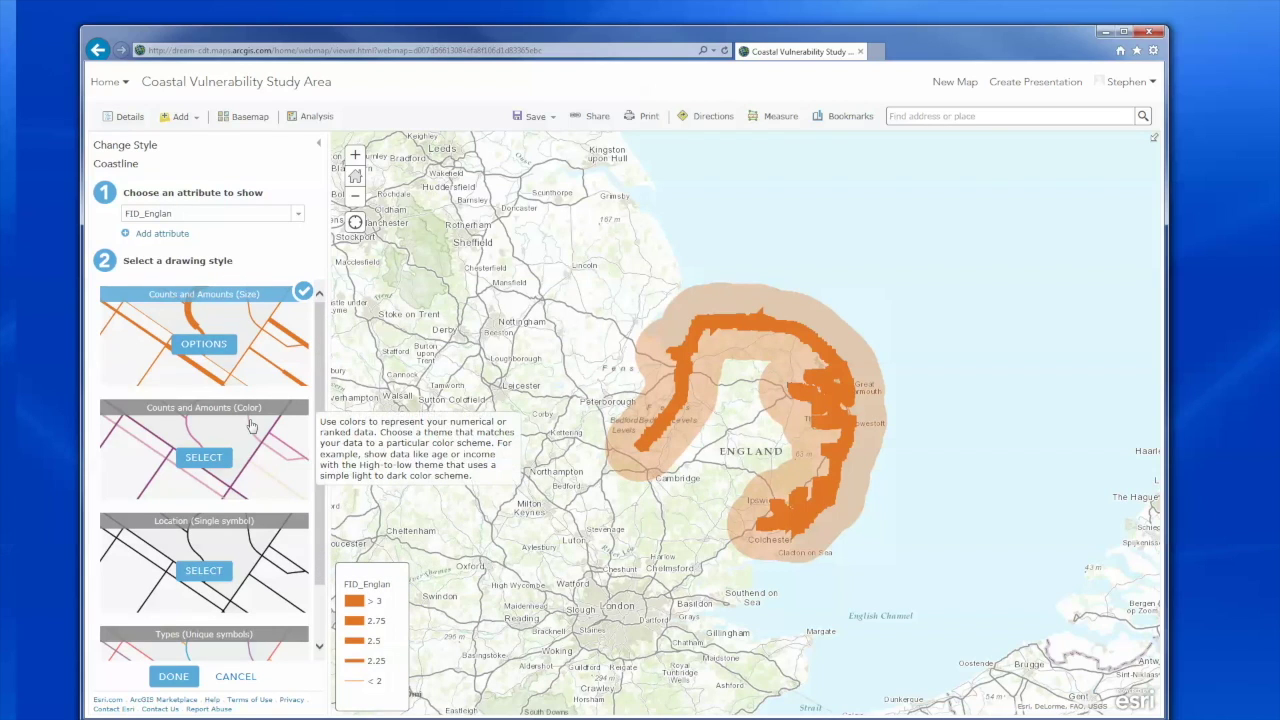
mouse_move(195, 556)
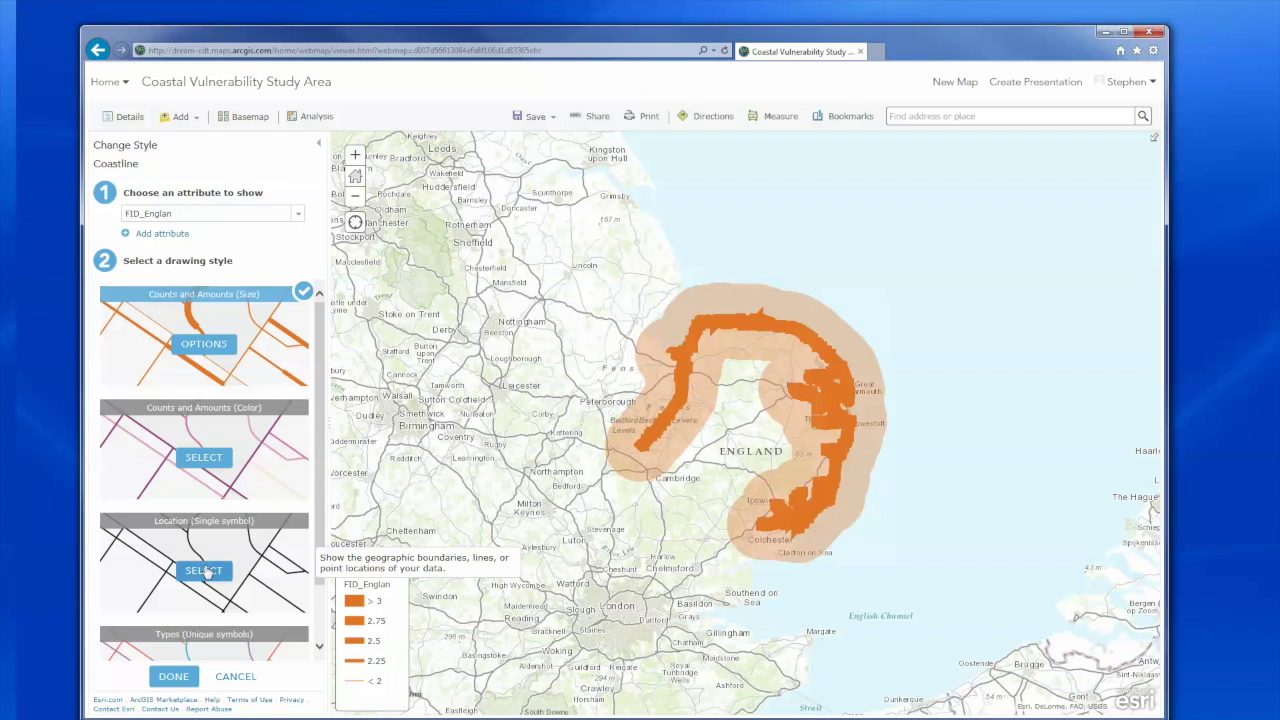
left_click(203, 571)
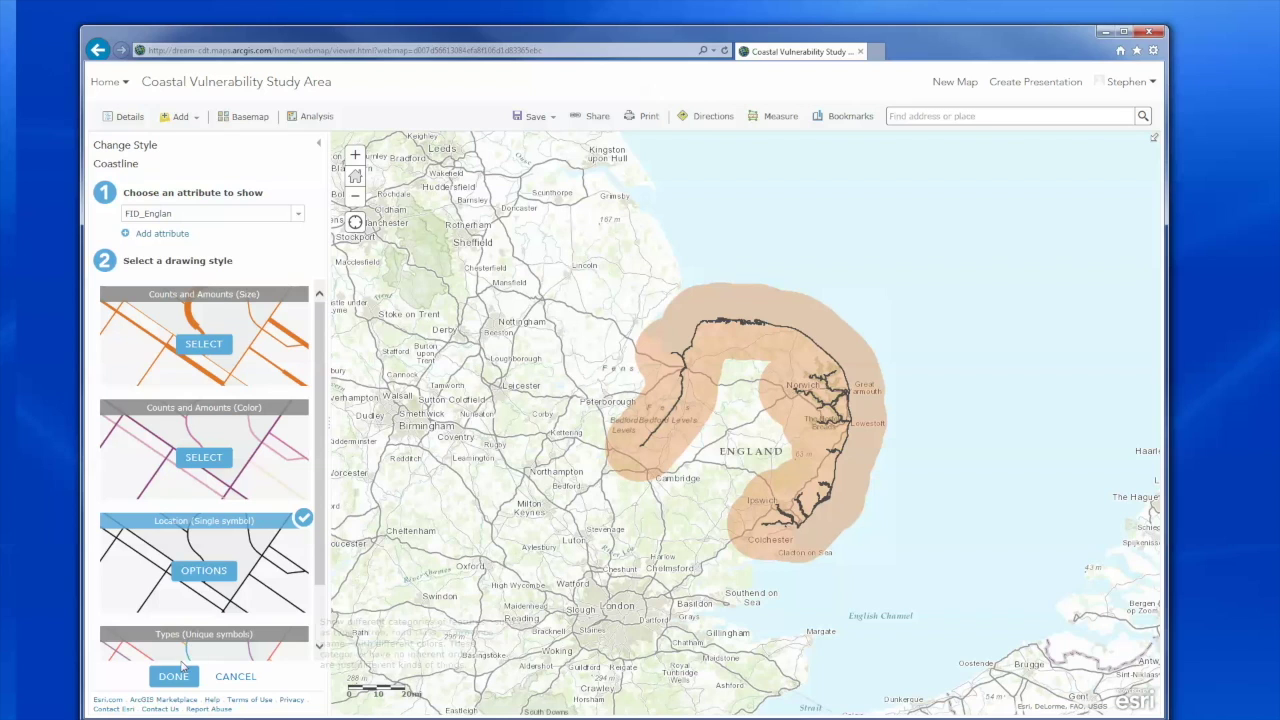
left_click(205, 571)
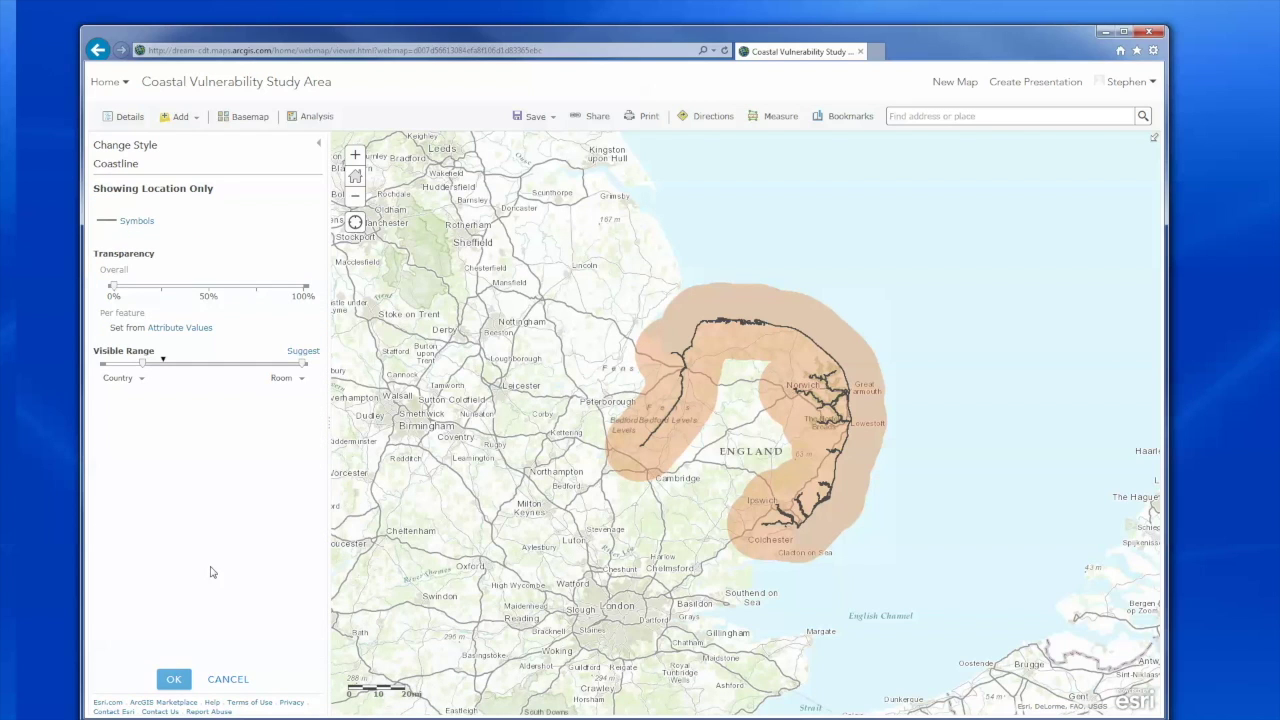
left_click(112, 222)
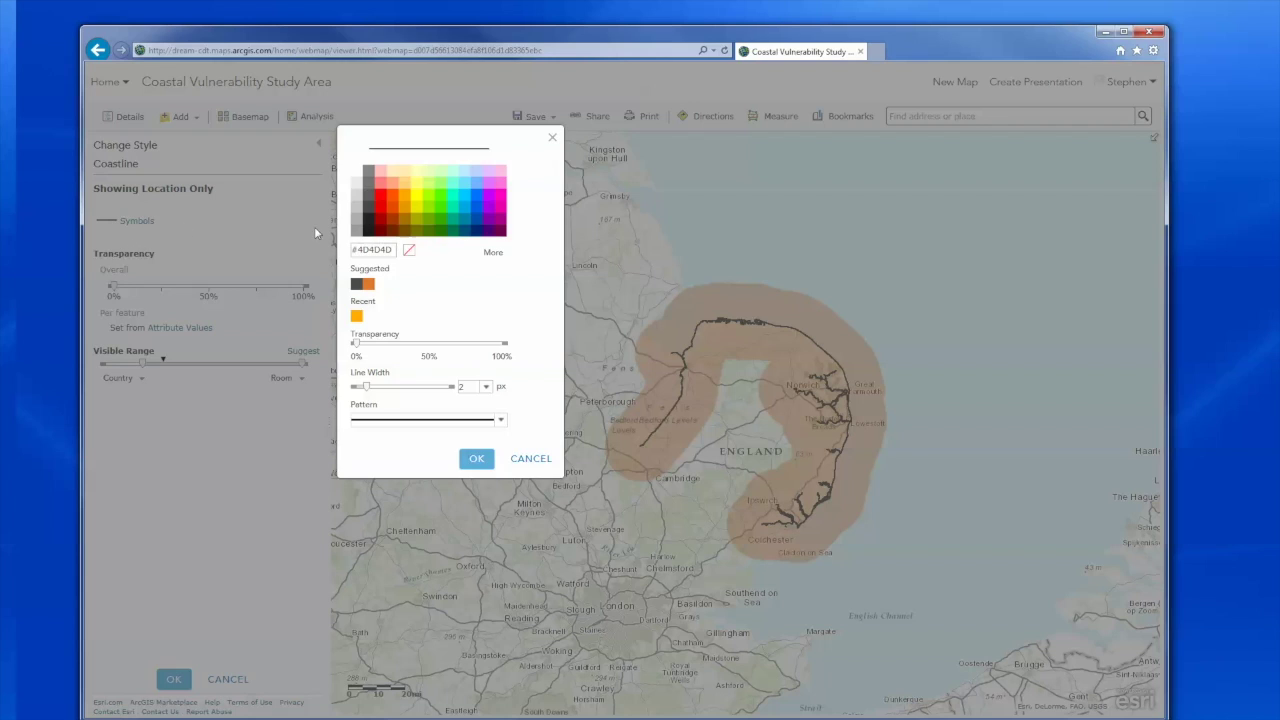
left_click(405, 201)
left_click(476, 459)
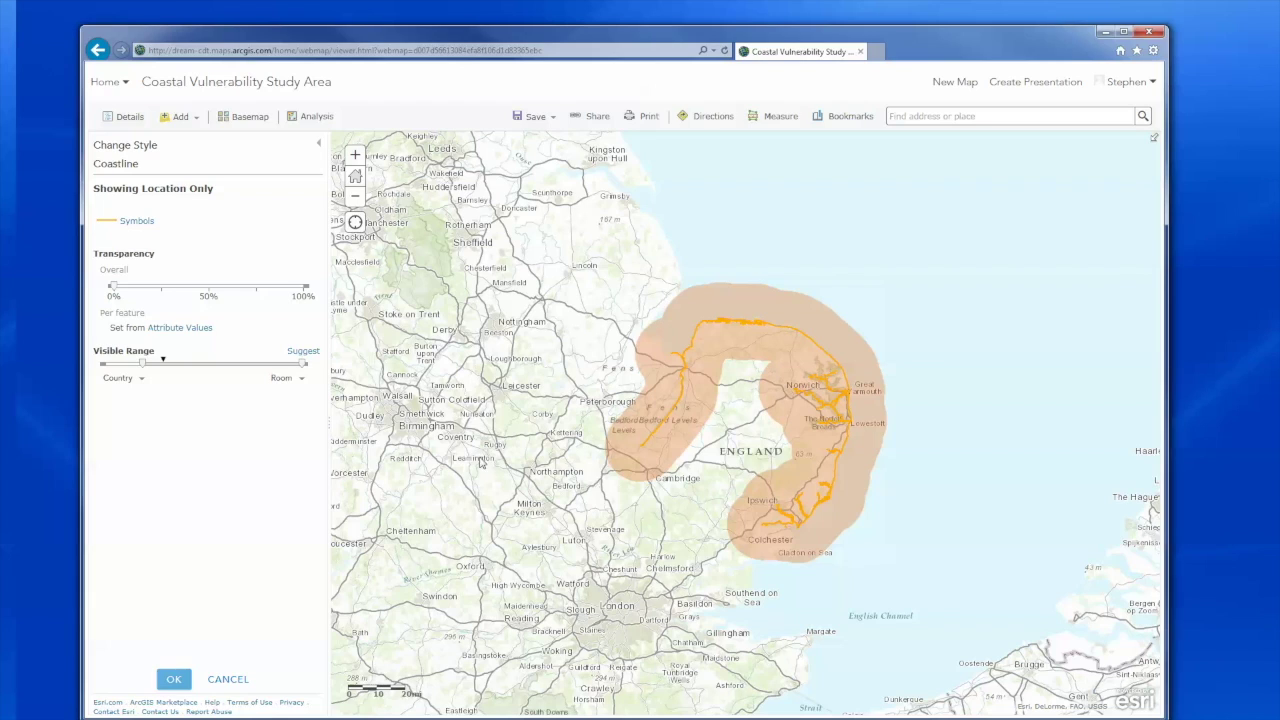
left_click(173, 680)
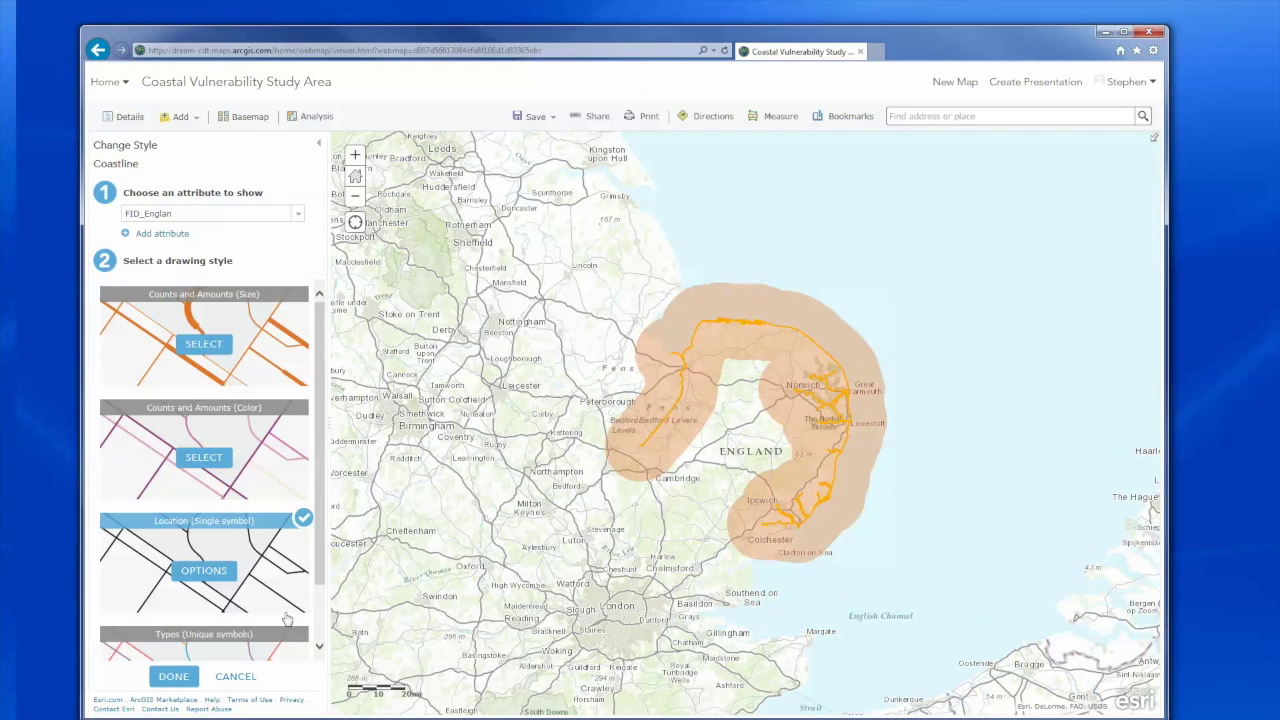
left_click(176, 678)
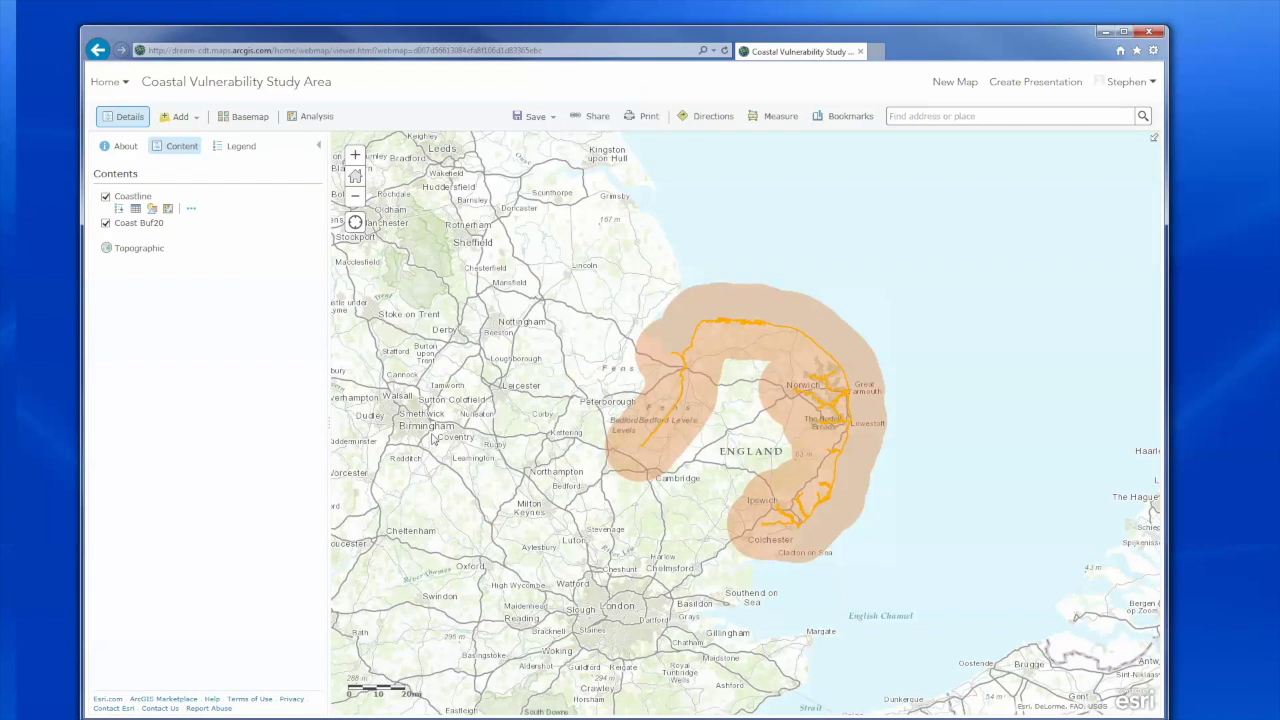
Step: Save the web map with the Coastline and Coast Buf20 layers over Topographic
left_click(533, 117)
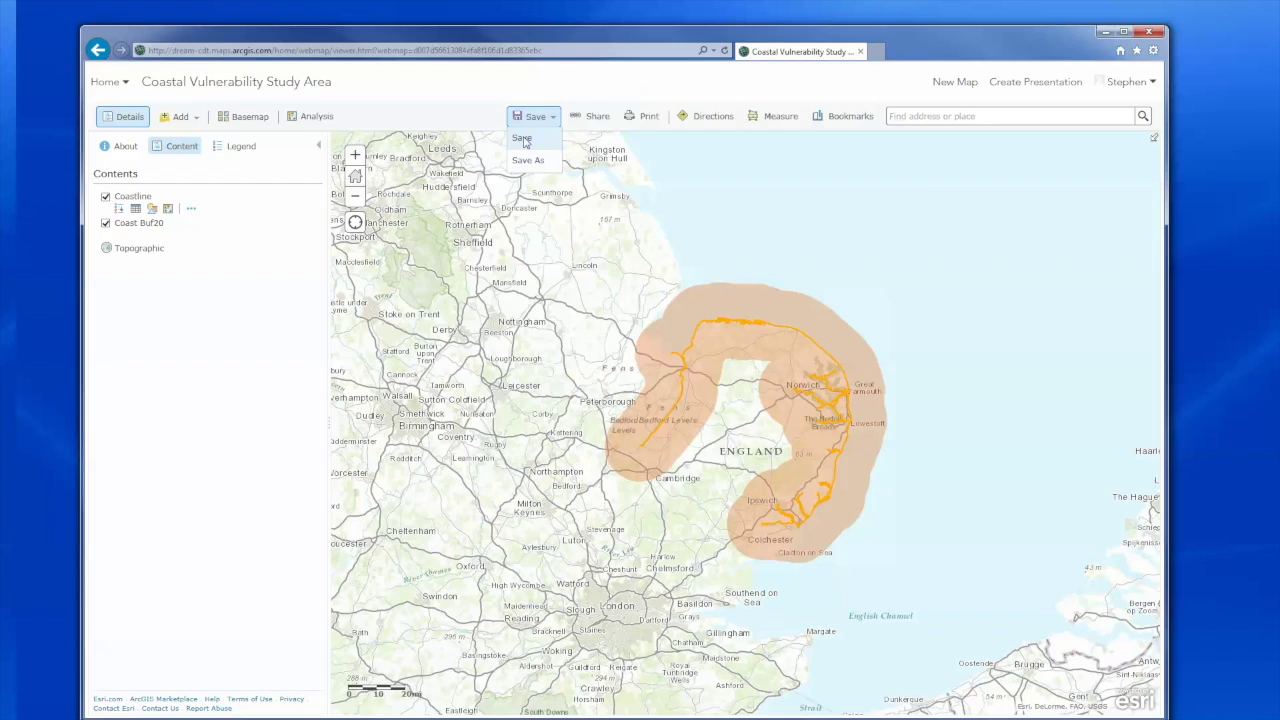
left_click(522, 140)
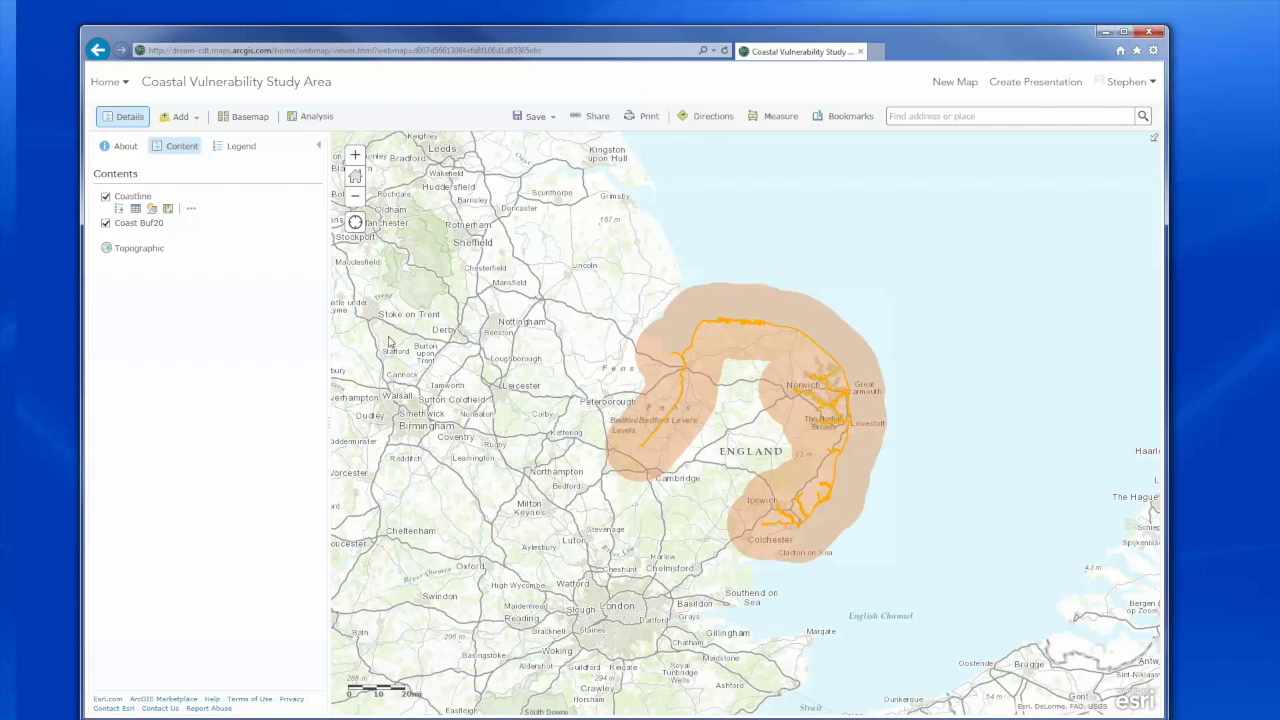
left_click(105, 84)
left_click(595, 116)
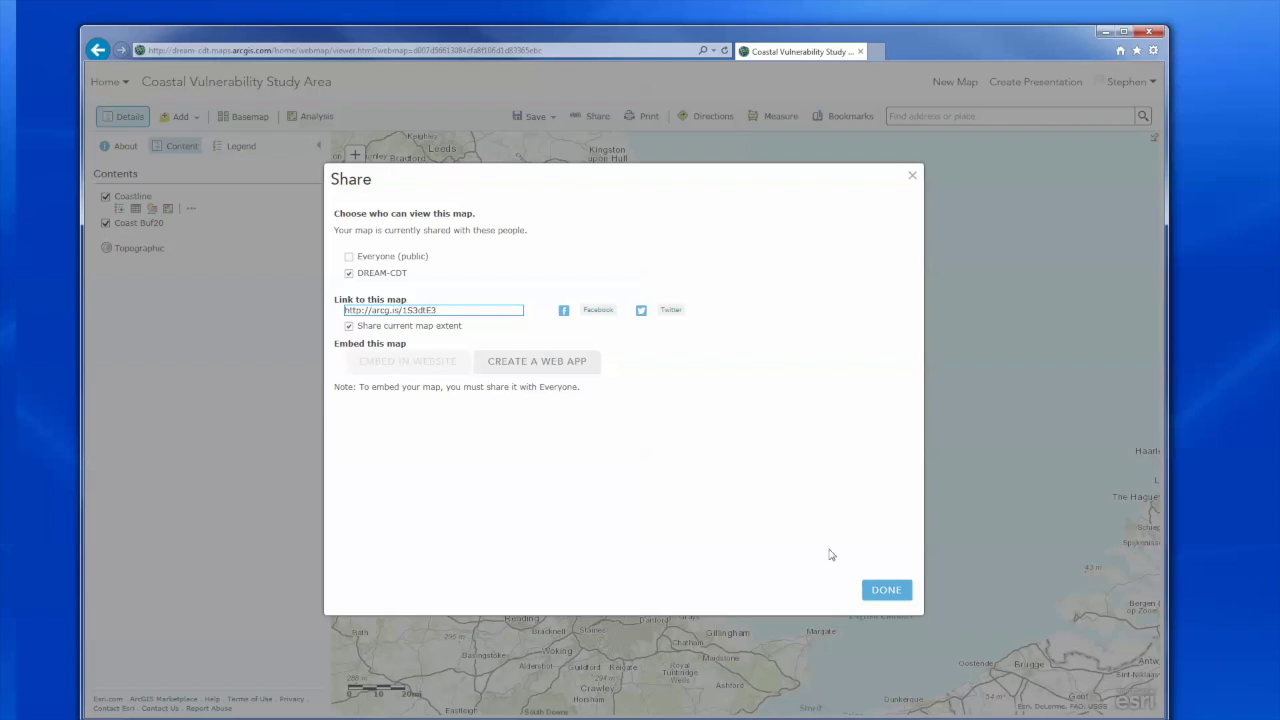
left_click(881, 592)
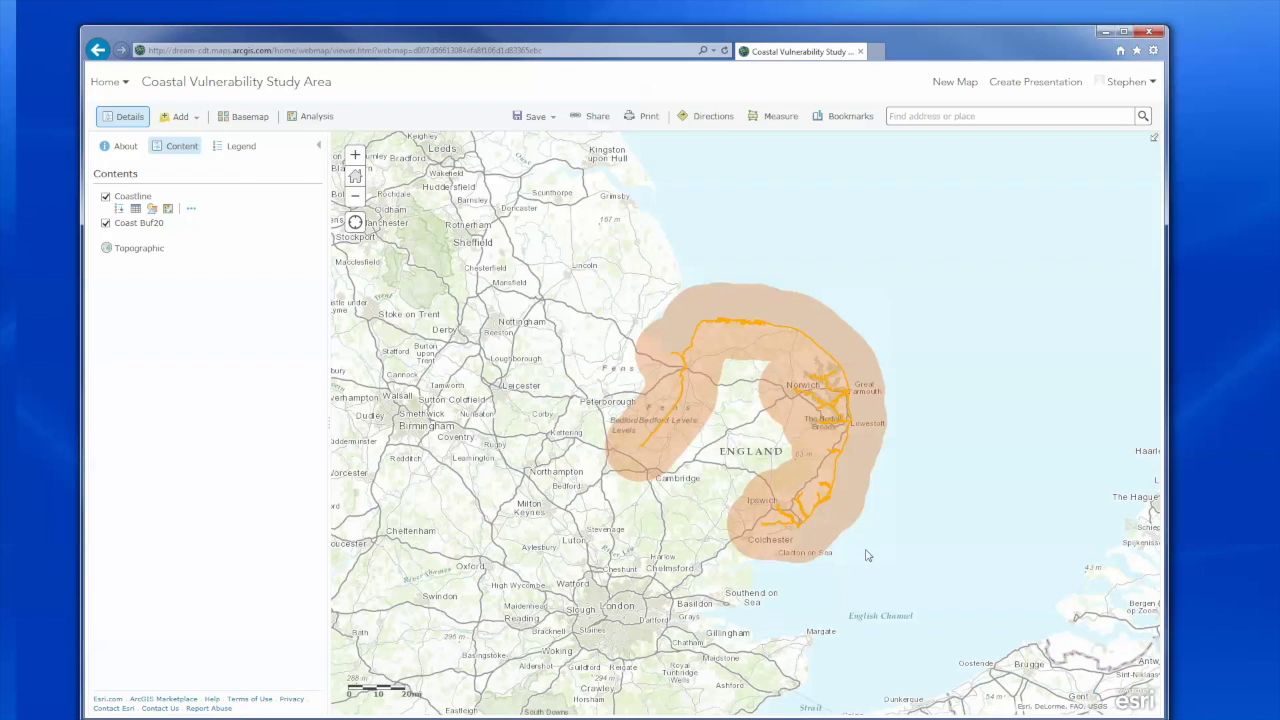